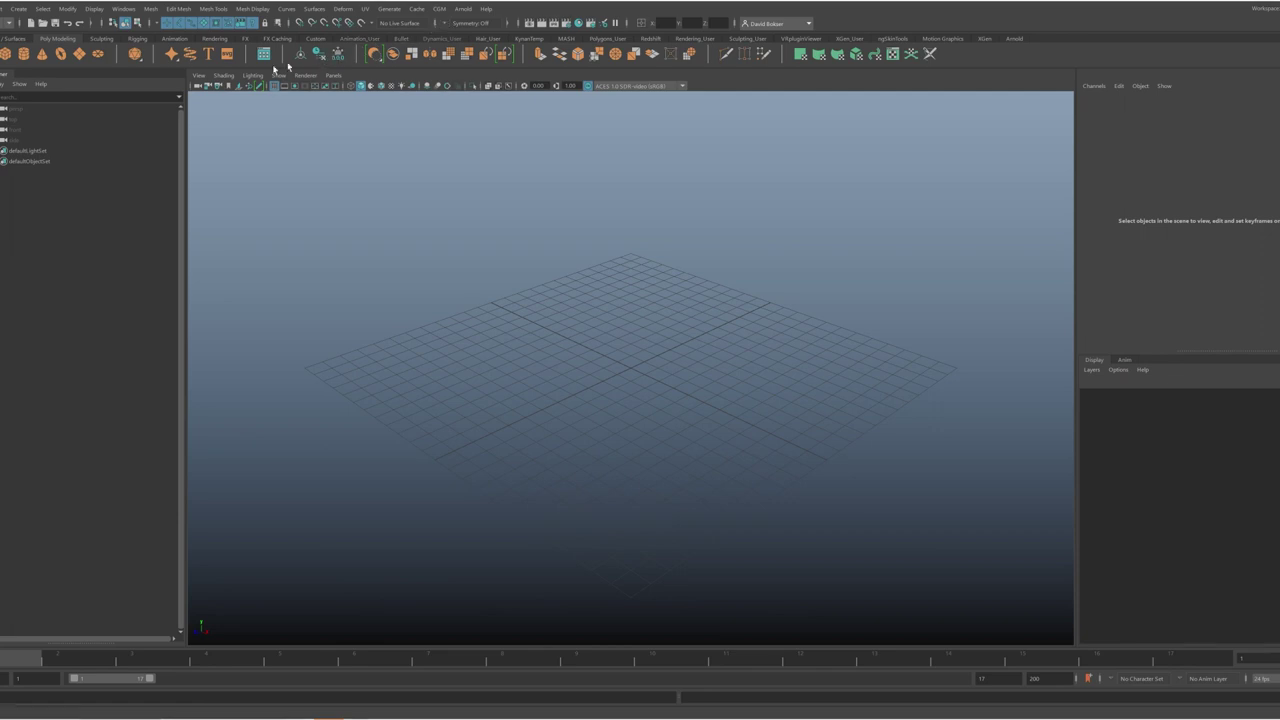
Step: Create a polygon cube at the grid's centre and scale it uniformly to about 6.174
{"action": "left_click", "coordinate": [5, 55]}
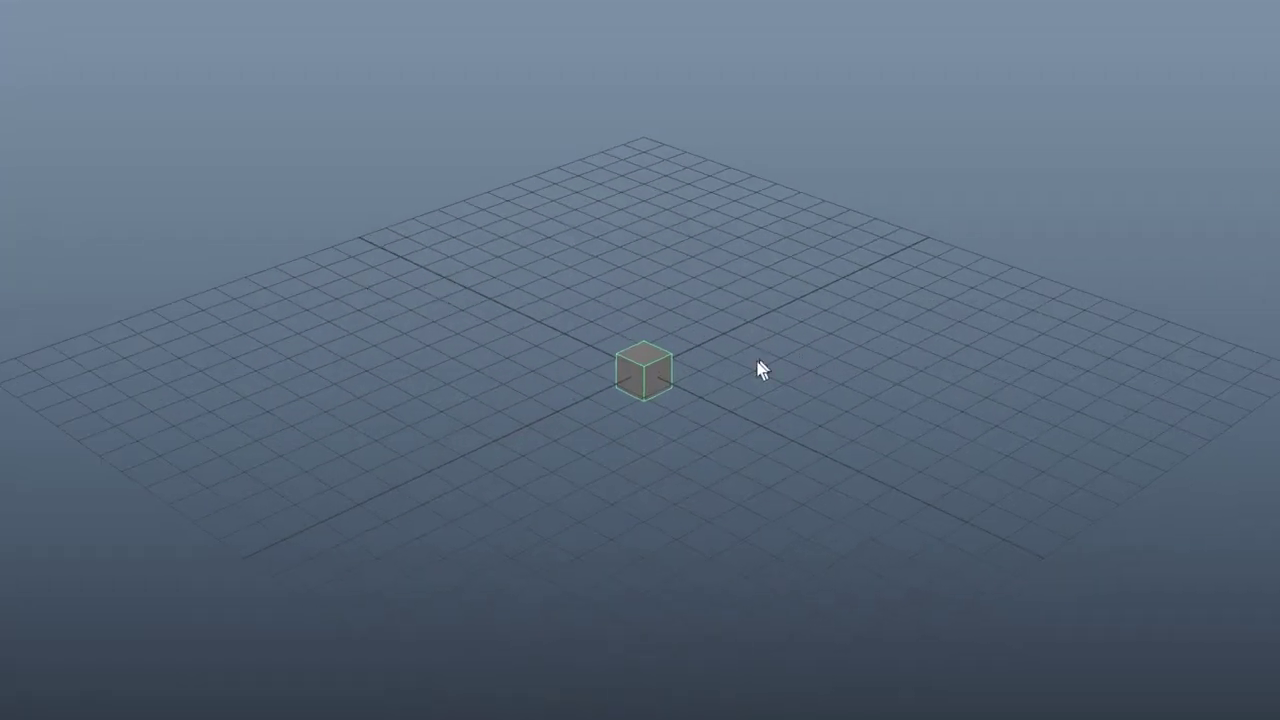
{"action": "key", "text": "t"}
{"action": "middle_click_drag", "start_coordinate": [760, 370], "coordinate": [825, 325]}
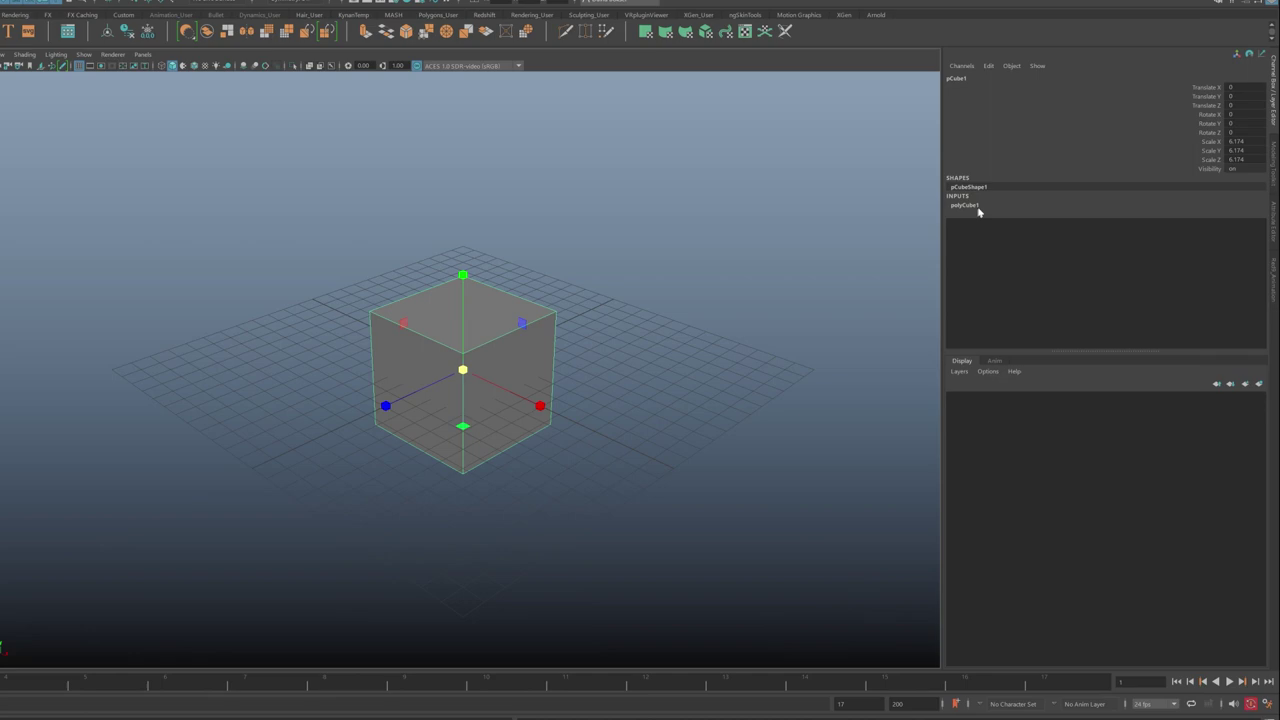
Step: Set the cube's Create UVs option to Normalize Each Face Separately
{"action": "left_click", "coordinate": [978, 208]}
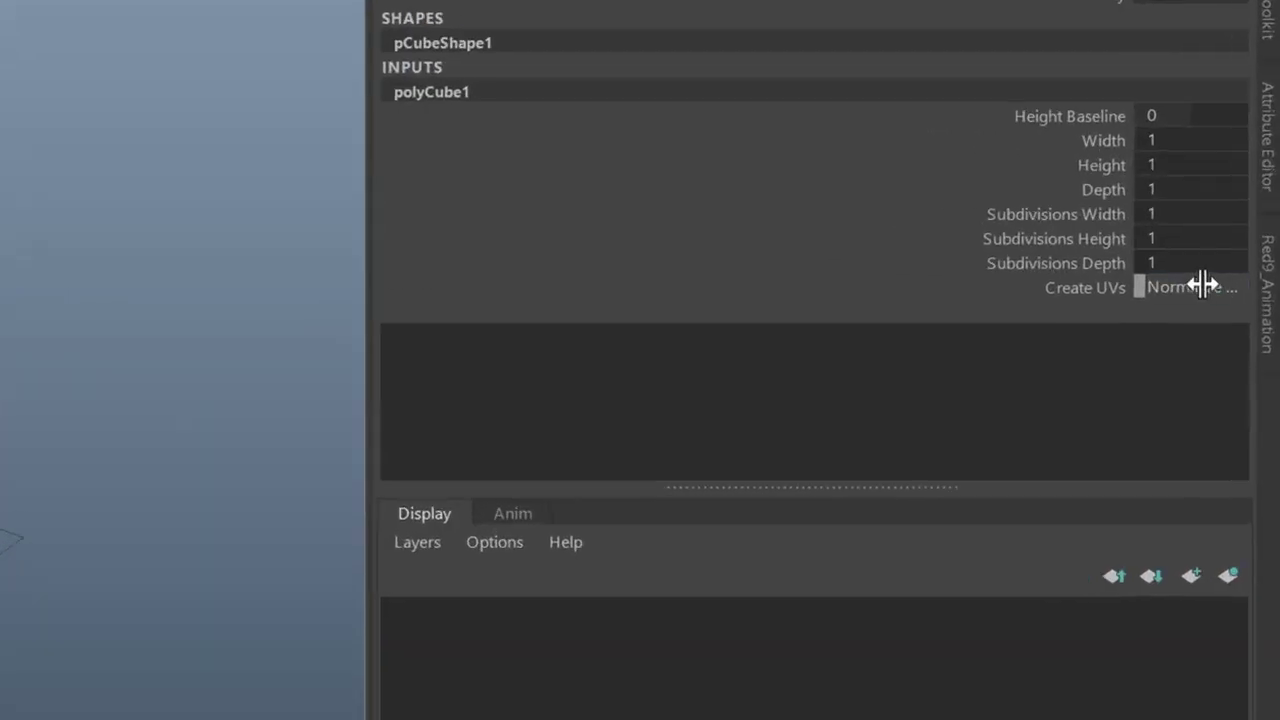
{"action": "left_click", "coordinate": [1245, 277]}
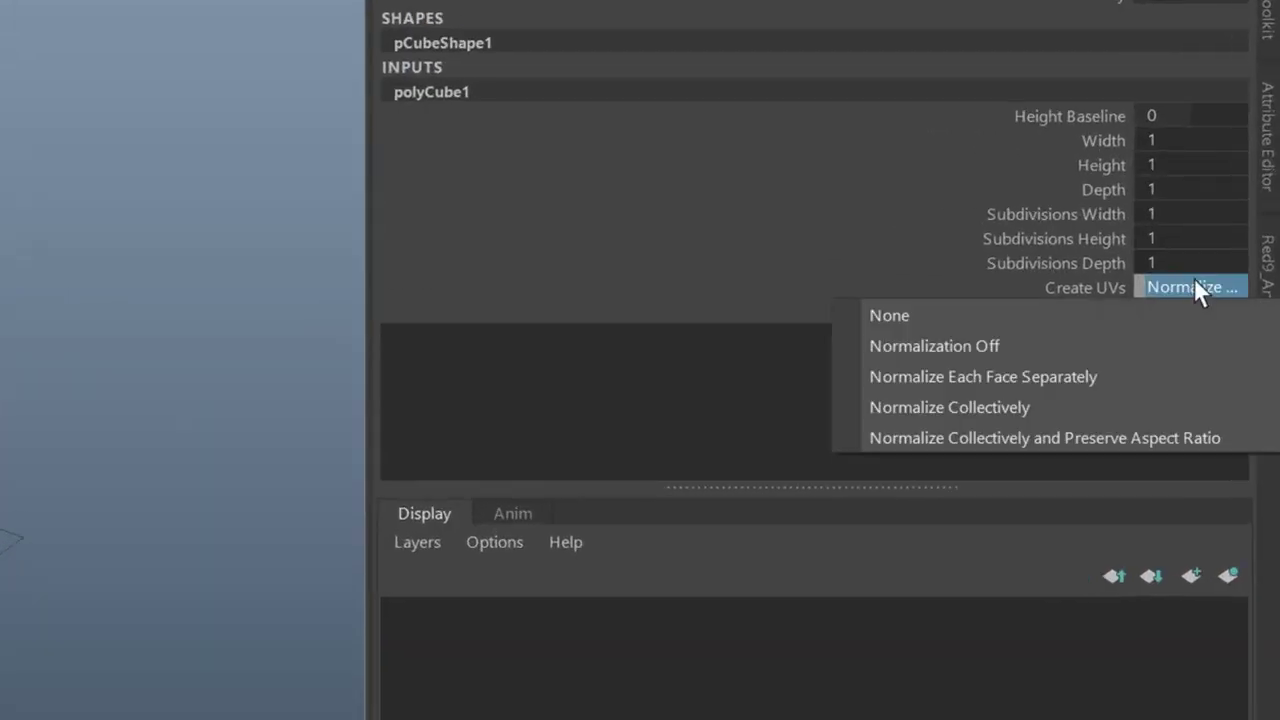
{"action": "left_click", "coordinate": [1074, 377]}
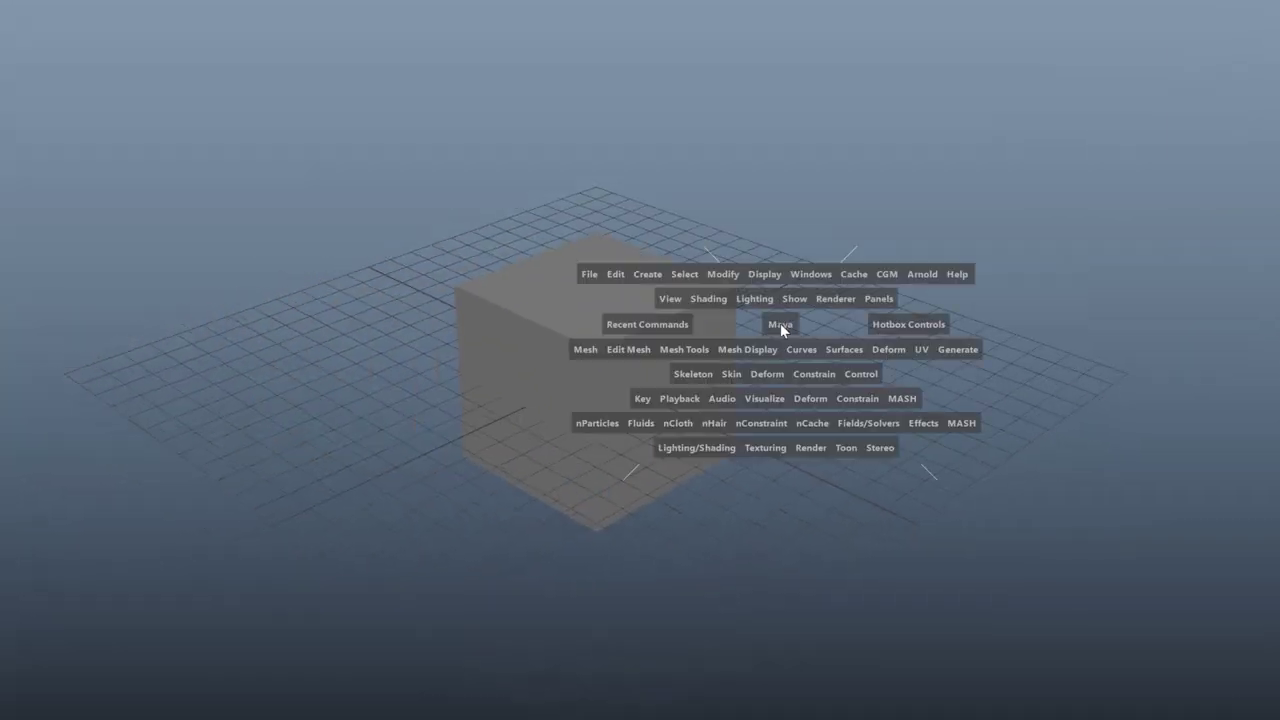
Step: Lay out all six face shells of the cube without overlap in the UV Editor and return to object selection
{"action": "left_click", "coordinate": [810, 274]}
{"action": "mouse_move", "coordinate": [900, 375]}
{"action": "left_click", "coordinate": [1058, 421]}
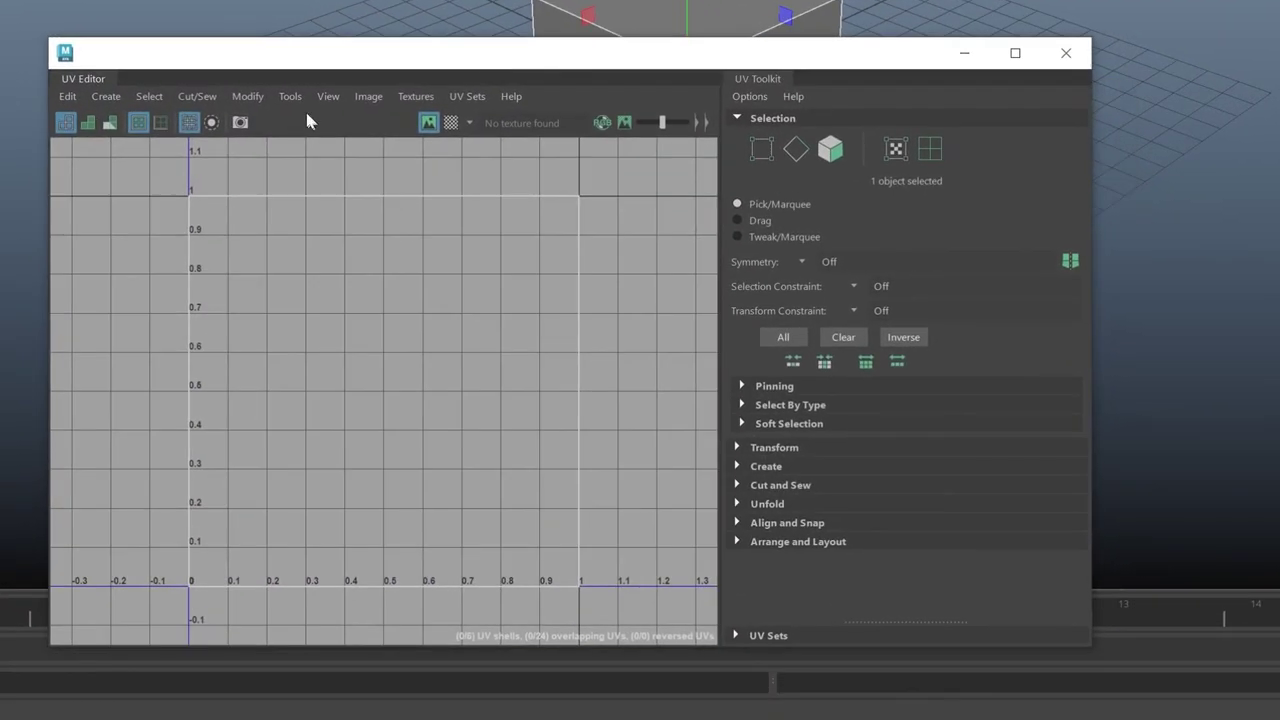
{"action": "right_click", "coordinate": [225, 190]}
{"action": "left_click", "coordinate": [223, 240]}
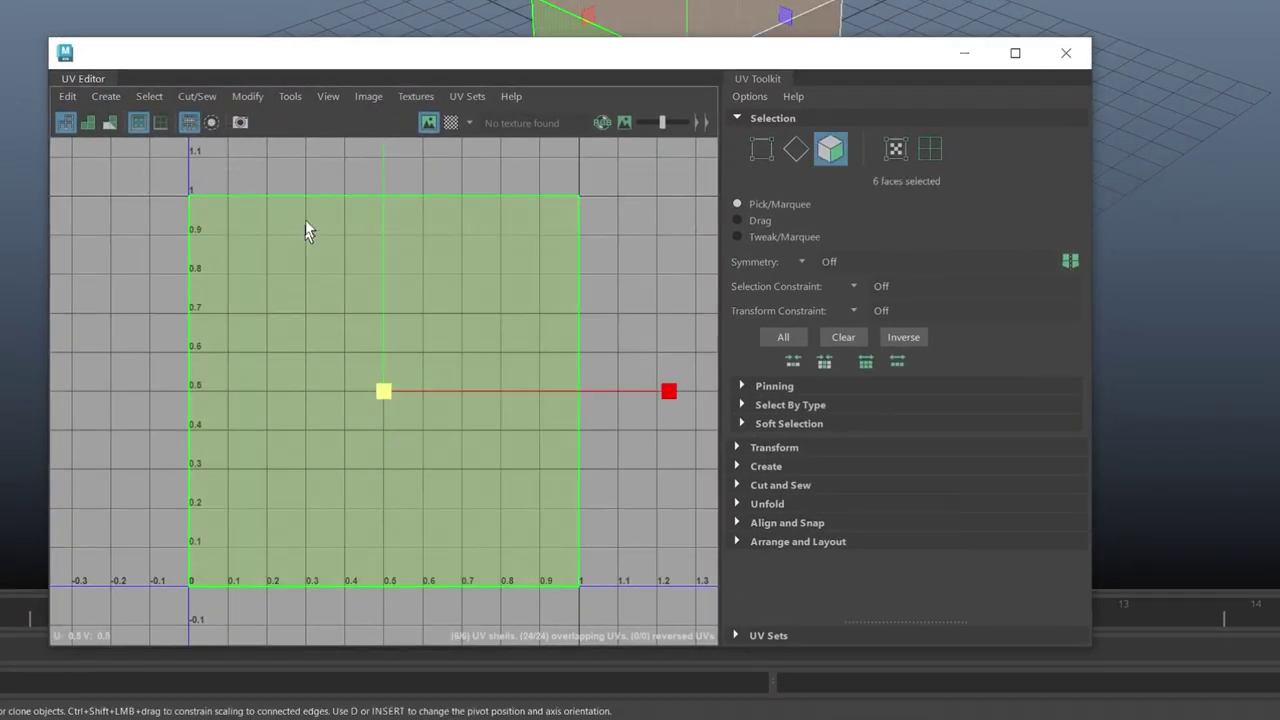
{"action": "left_click", "coordinate": [309, 229]}
{"action": "left_click", "coordinate": [290, 96]}
{"action": "left_click", "coordinate": [247, 96]}
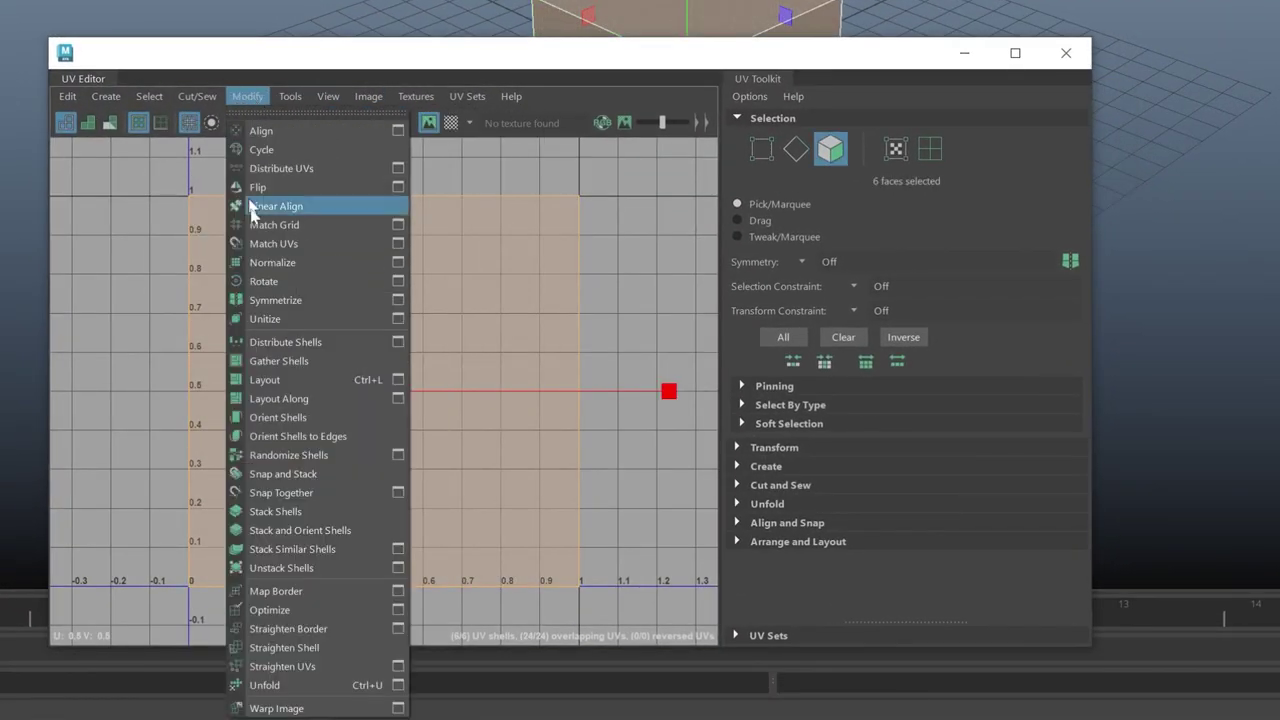
{"action": "left_click", "coordinate": [316, 381]}
{"action": "left_click", "coordinate": [114, 302]}
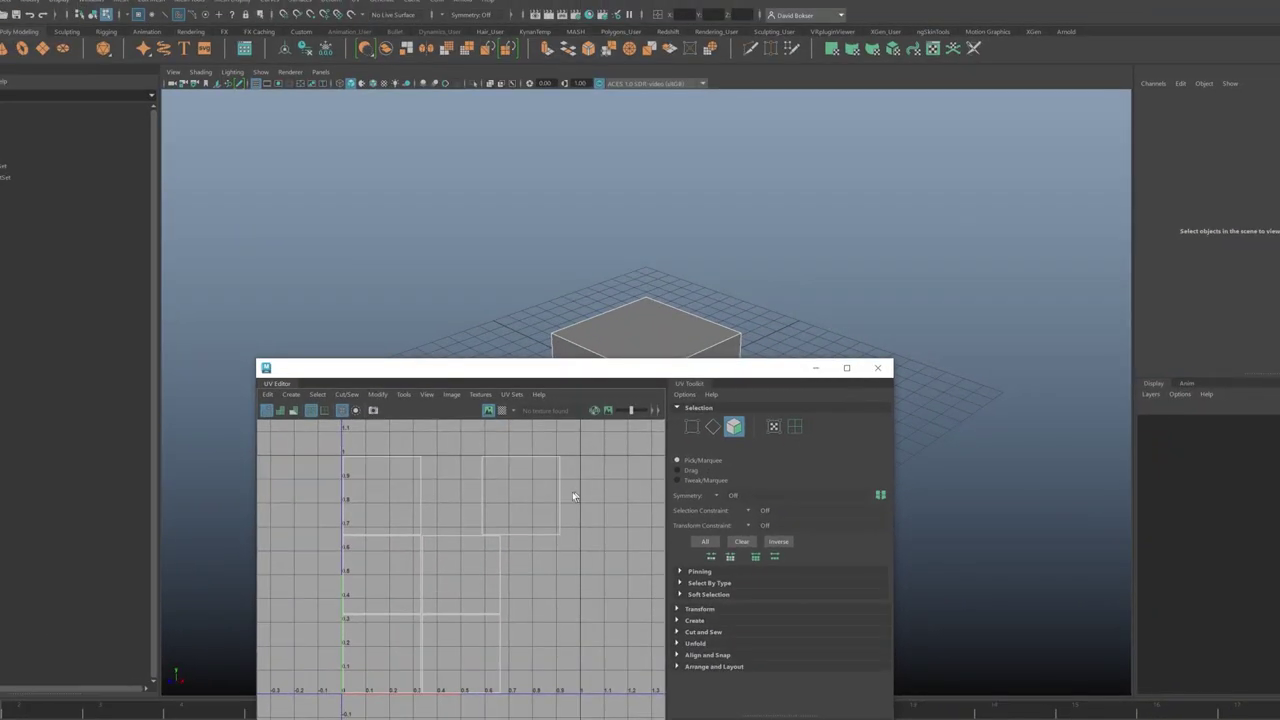
{"action": "key", "text": "F8"}
Step: Launch the GrAIBox Stable Diffusion tool from the CGM AI tools
{"action": "left_click", "coordinate": [438, 1]}
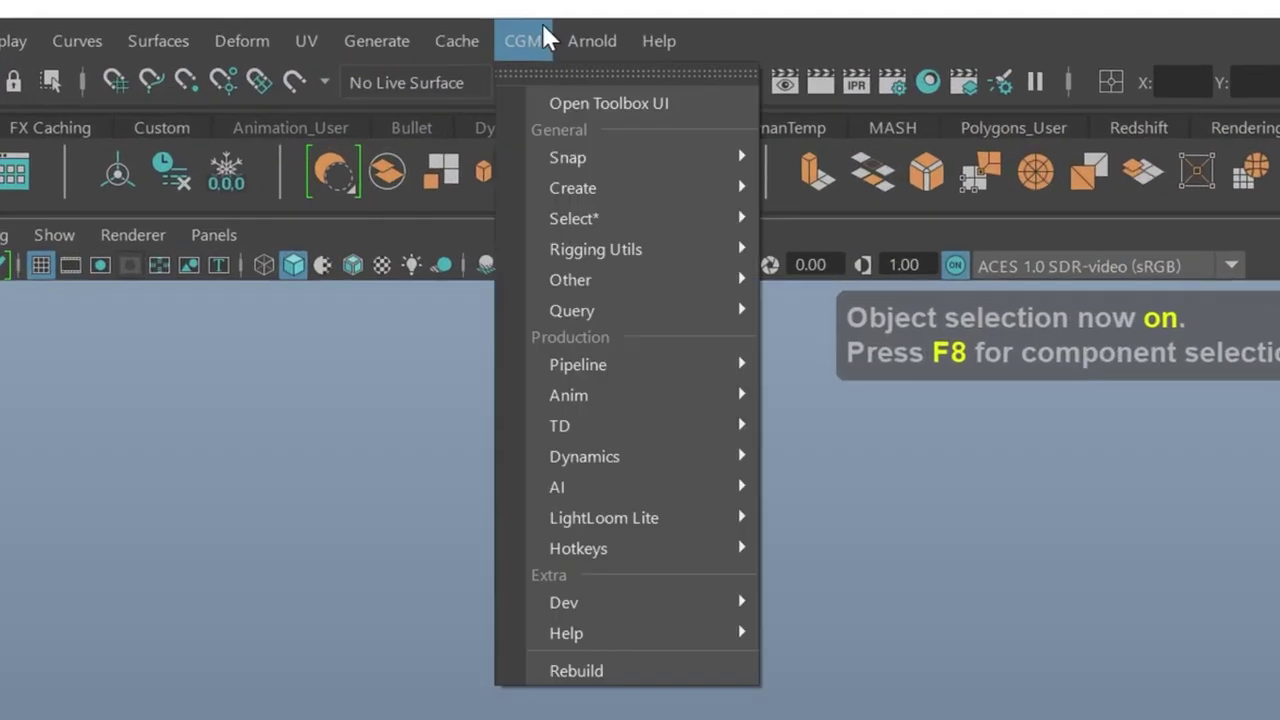
{"action": "mouse_move", "coordinate": [474, 147]}
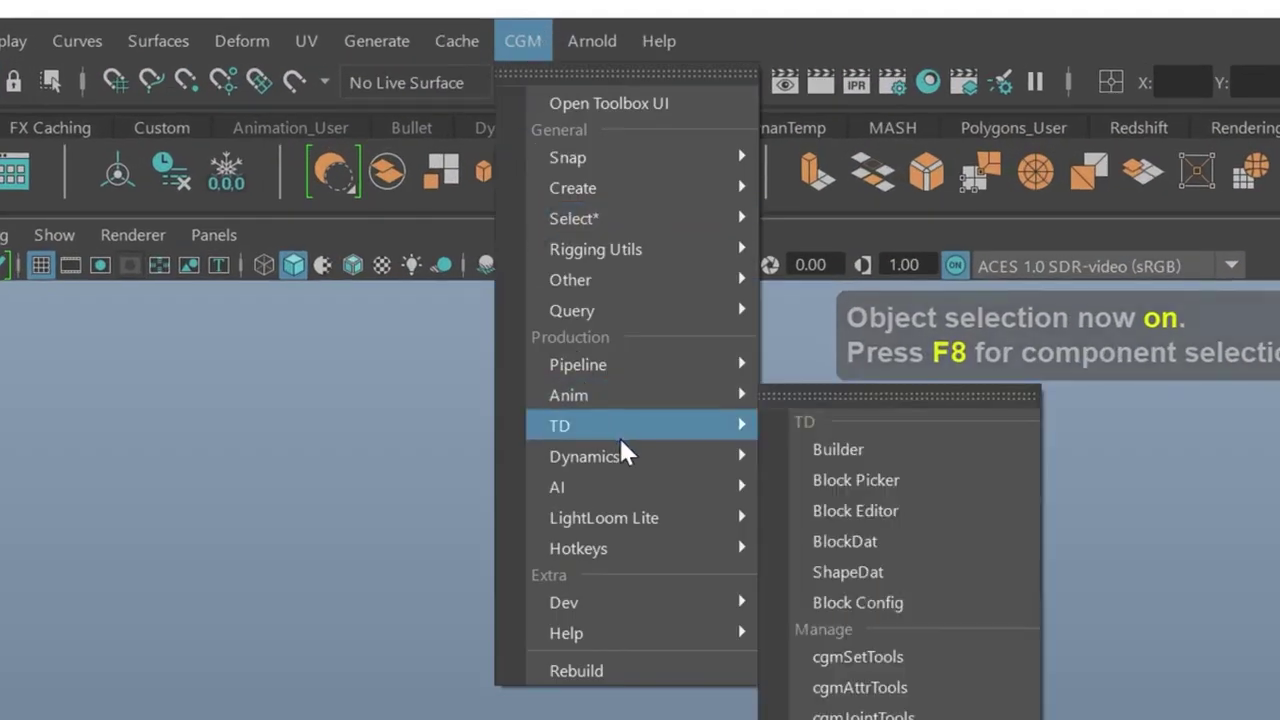
{"action": "mouse_move", "coordinate": [628, 488]}
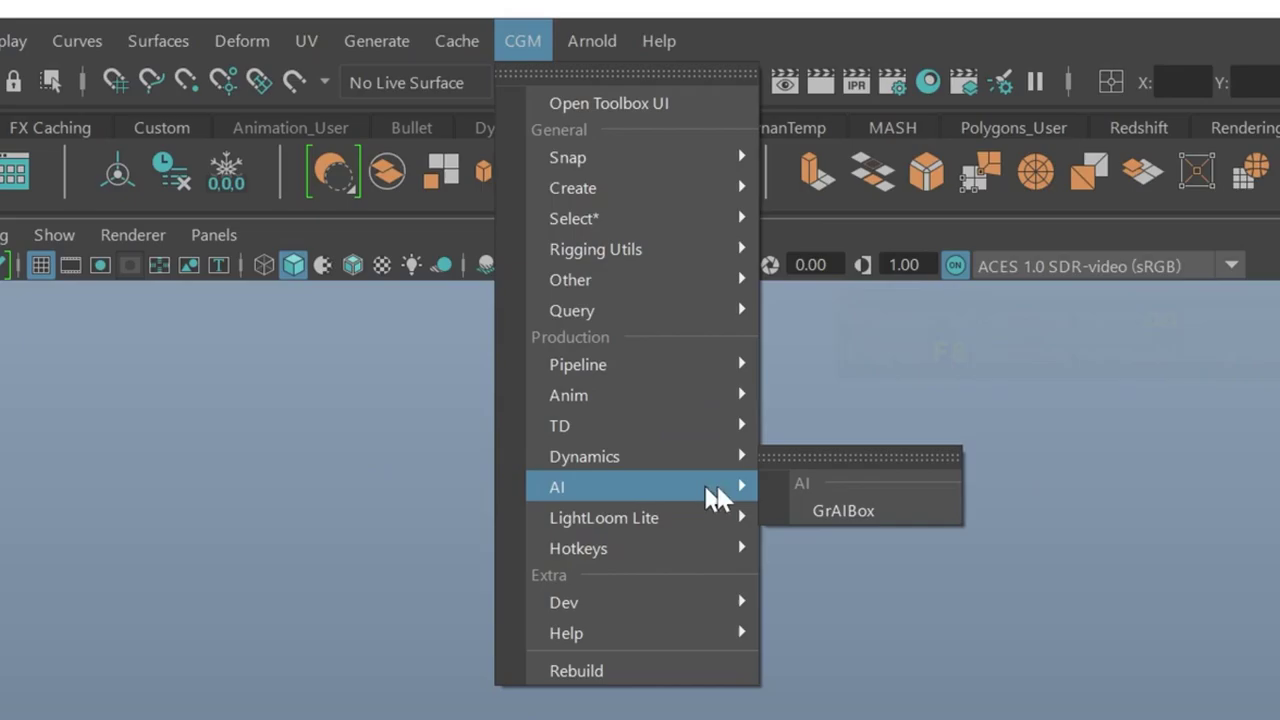
{"action": "left_click", "coordinate": [822, 513]}
{"action": "left_click", "coordinate": [900, 612]}
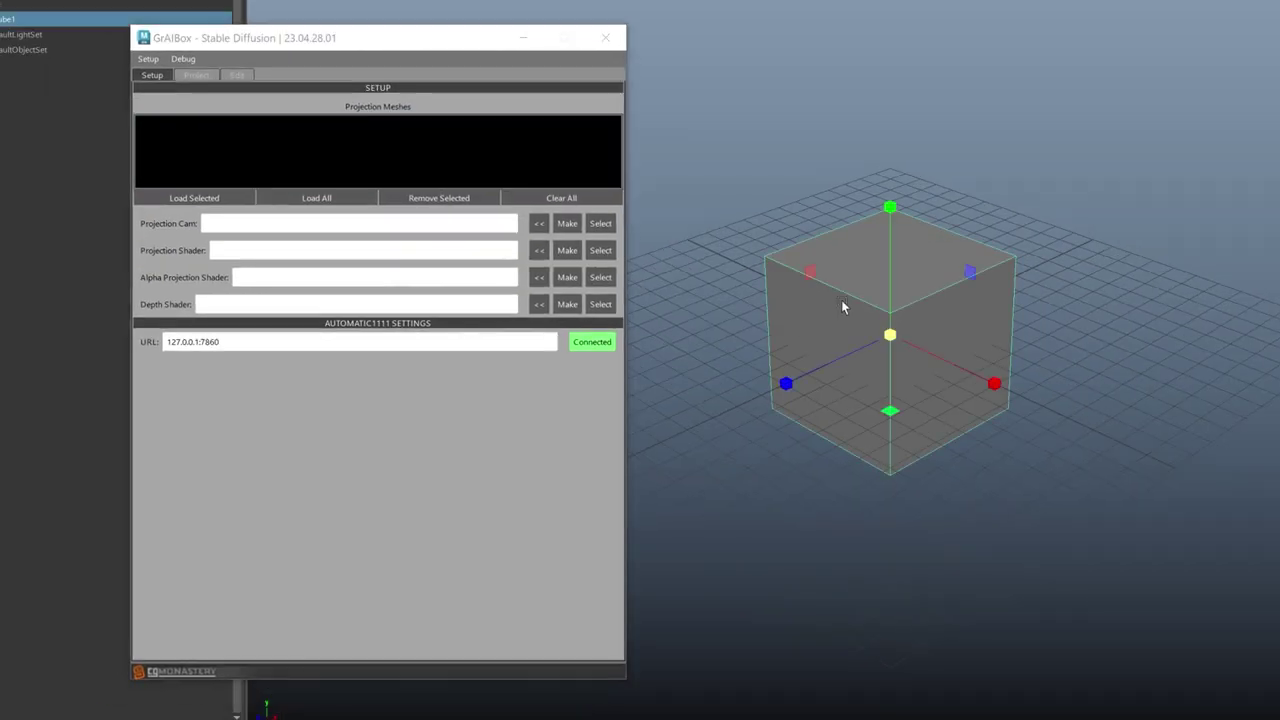
Step: Load the selected cube as a GrAIBox projection mesh and accept its validation for projection
{"action": "left_click", "coordinate": [194, 197]}
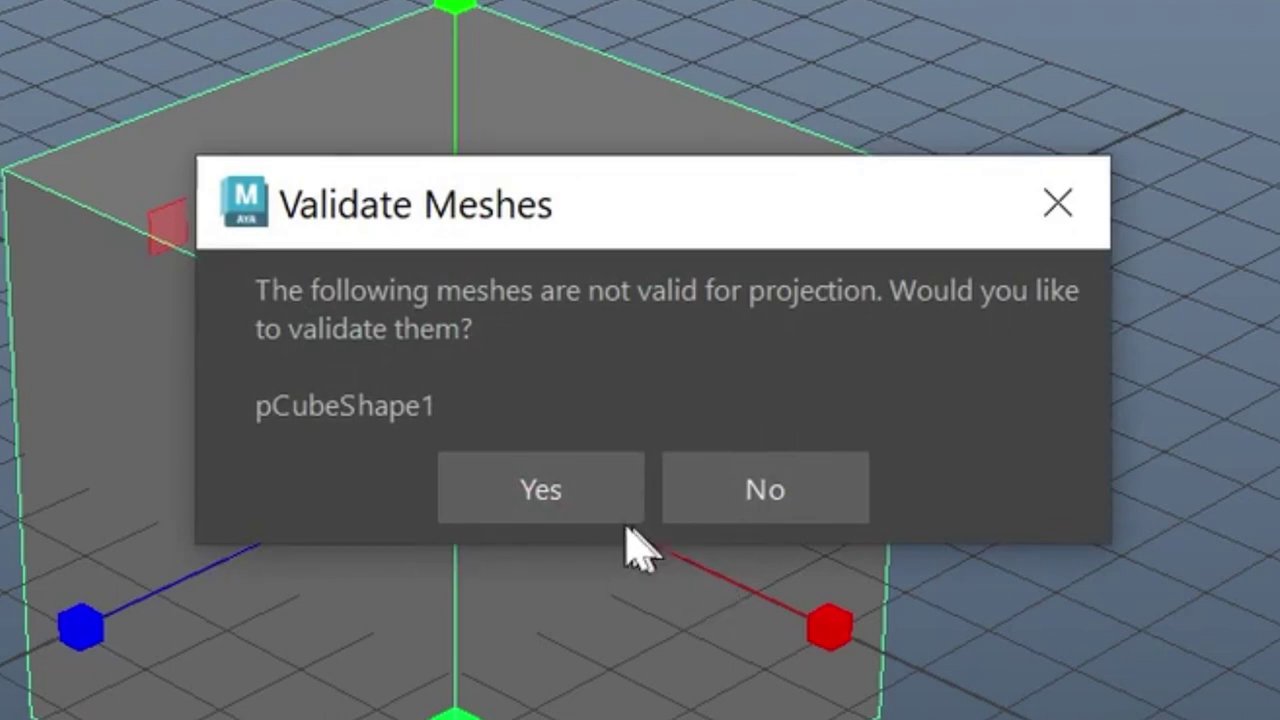
{"action": "left_click", "coordinate": [580, 515]}
{"action": "left_click", "coordinate": [529, 537]}
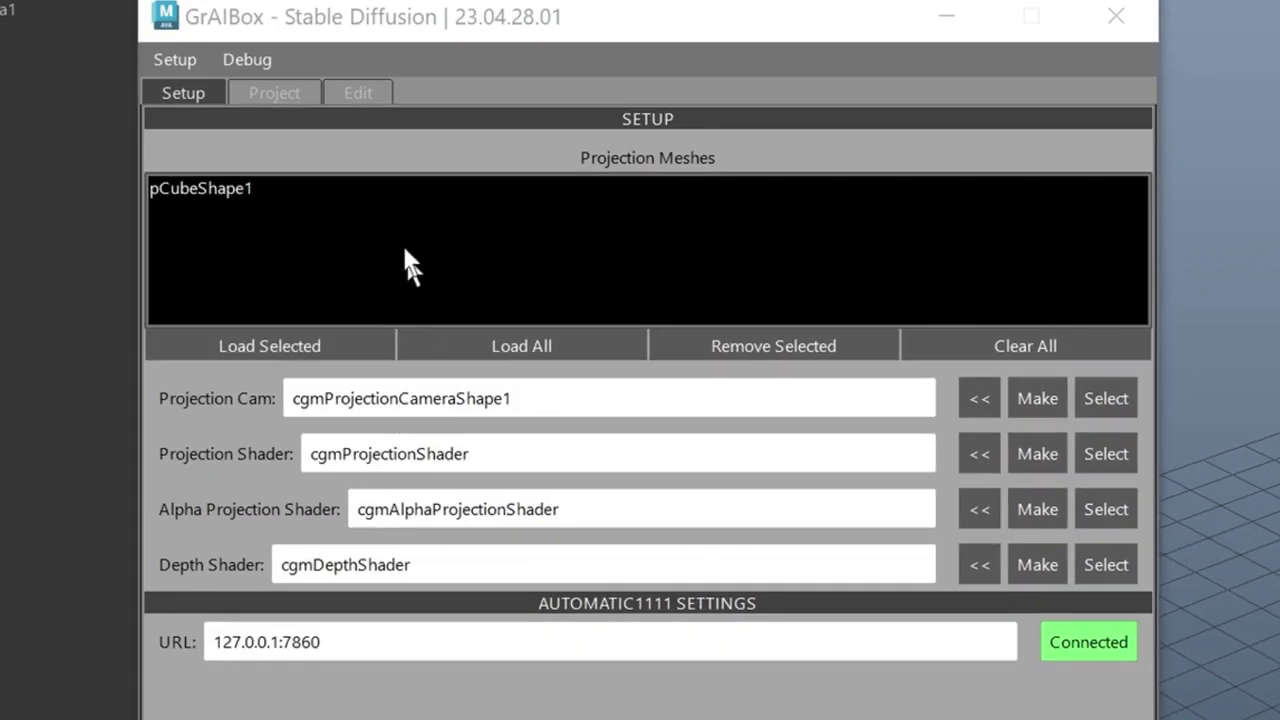
Step: Show GrAIBox's project settings and look through cgmProjectionCamera1 with the cube framed in view
{"action": "left_click", "coordinate": [292, 95]}
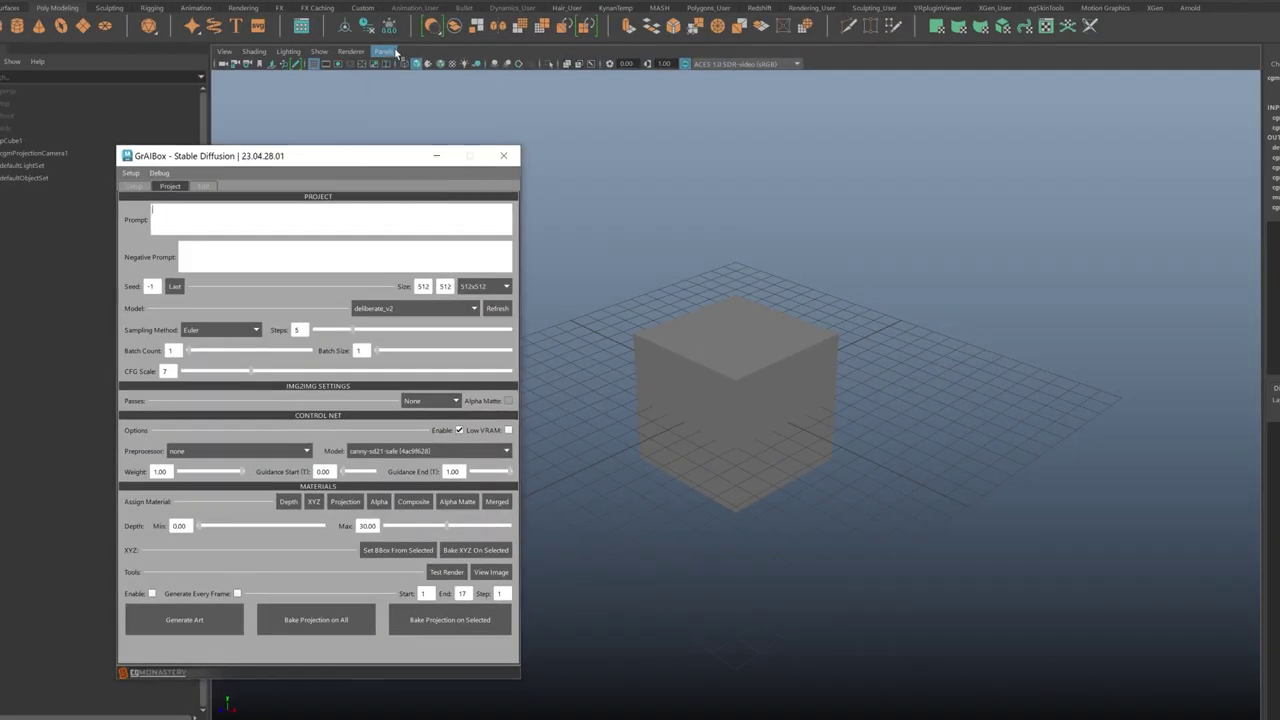
{"action": "left_click", "coordinate": [383, 51]}
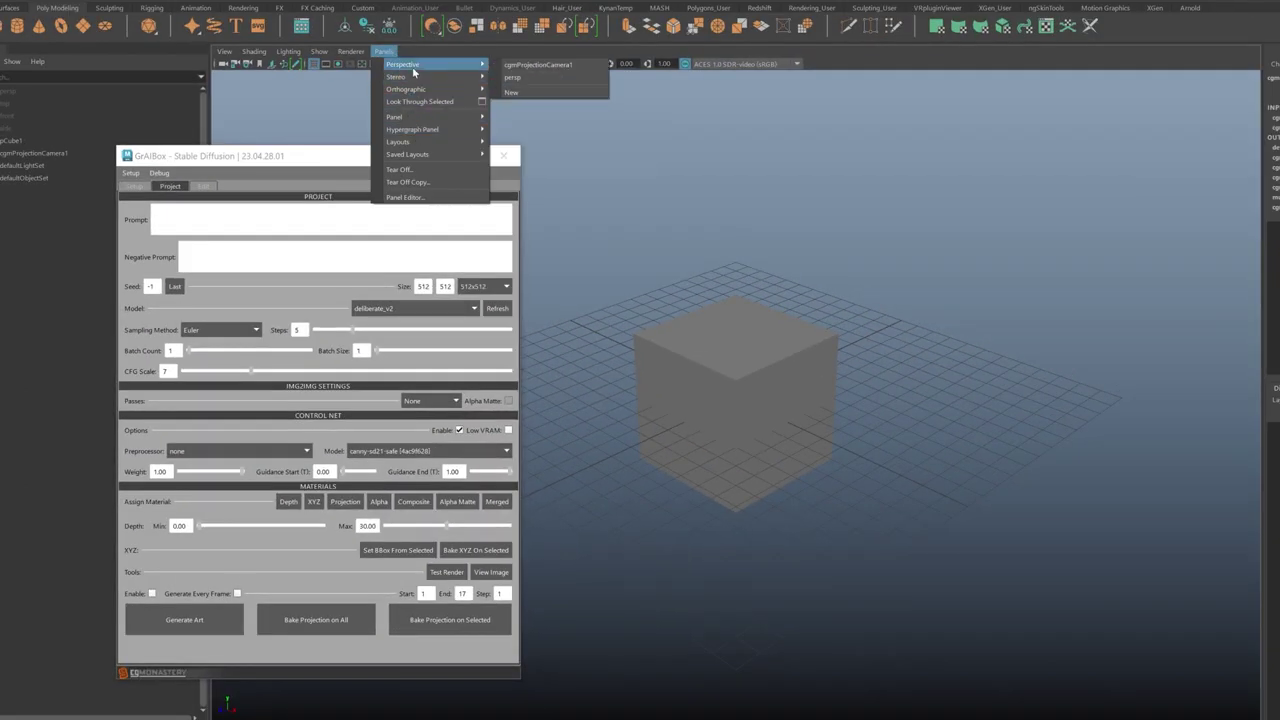
{"action": "left_click", "coordinate": [540, 77]}
{"action": "left_click_drag", "start_coordinate": [859, 393], "coordinate": [800, 382], "text": "alt"}
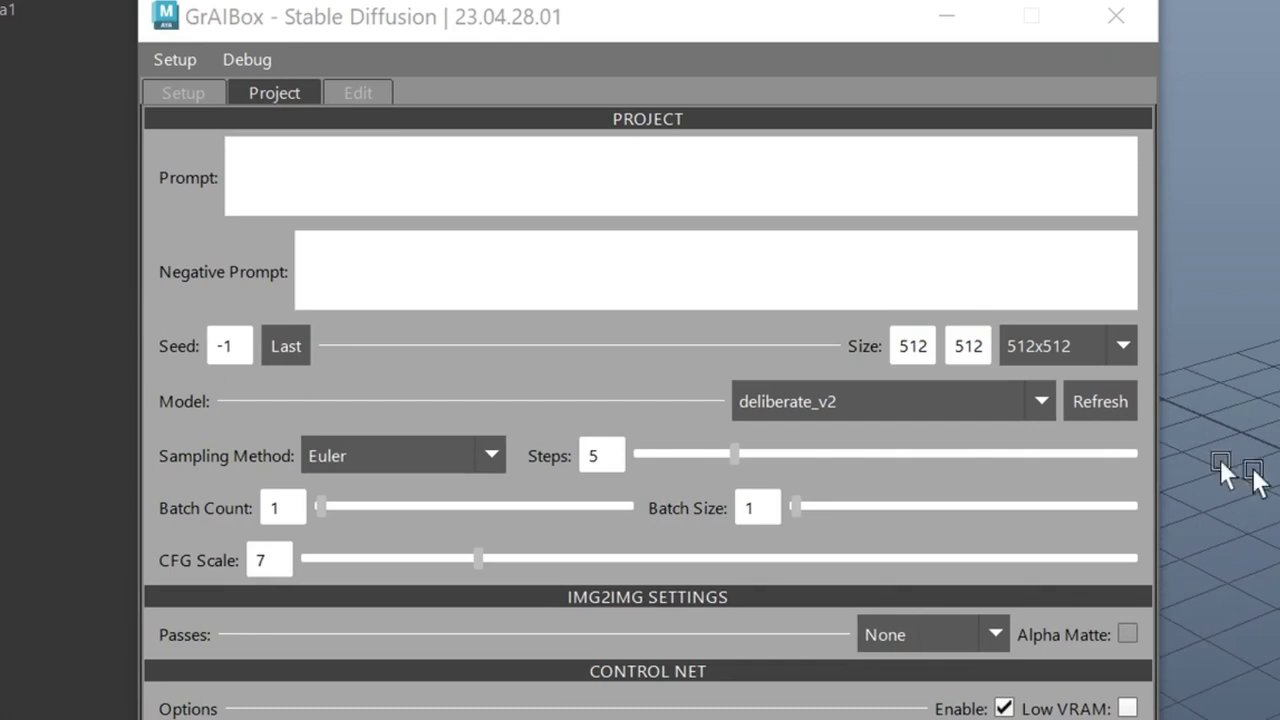
{"action": "left_click", "coordinate": [1060, 346]}
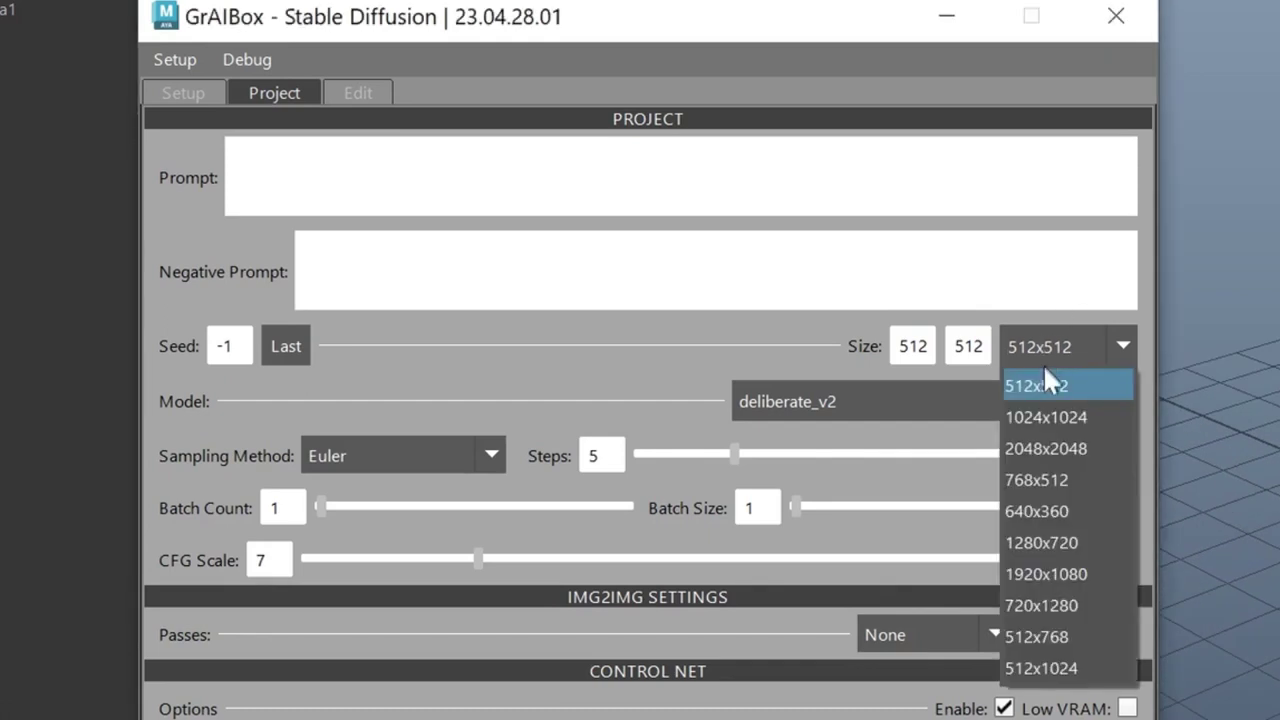
{"action": "left_click", "coordinate": [1047, 403]}
{"action": "left_click", "coordinate": [1048, 349]}
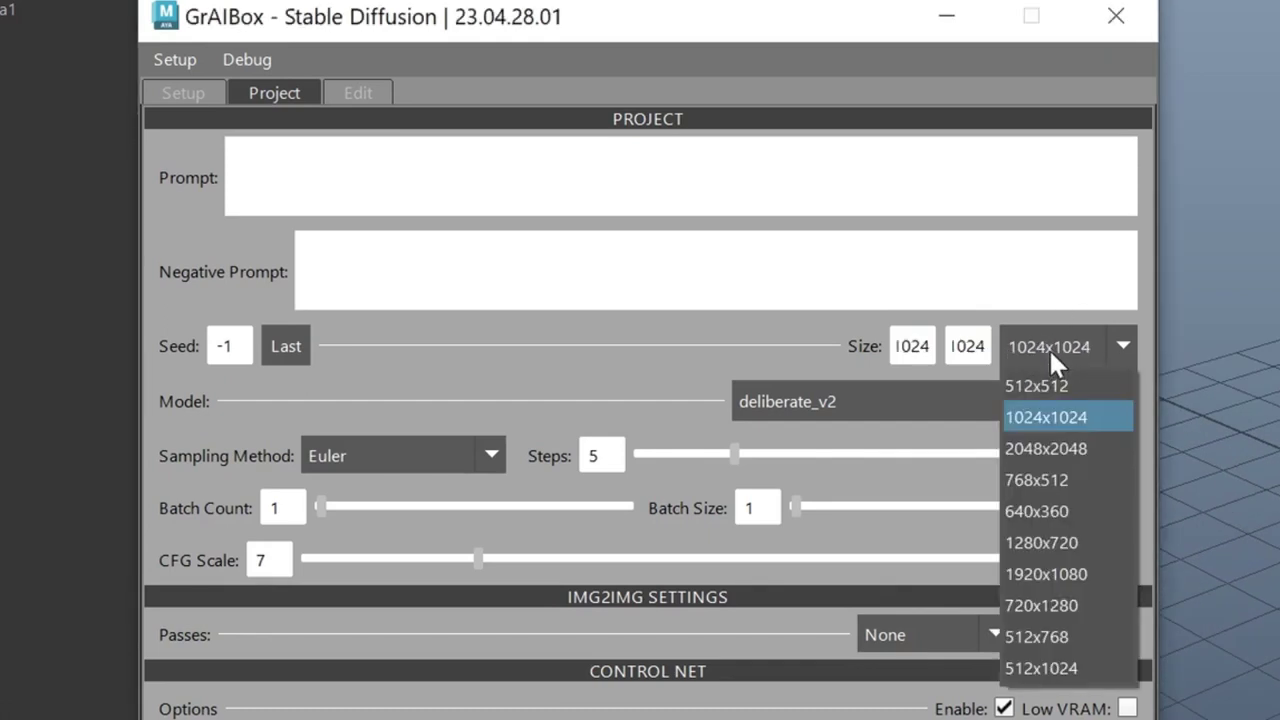
{"action": "left_click", "coordinate": [1046, 383]}
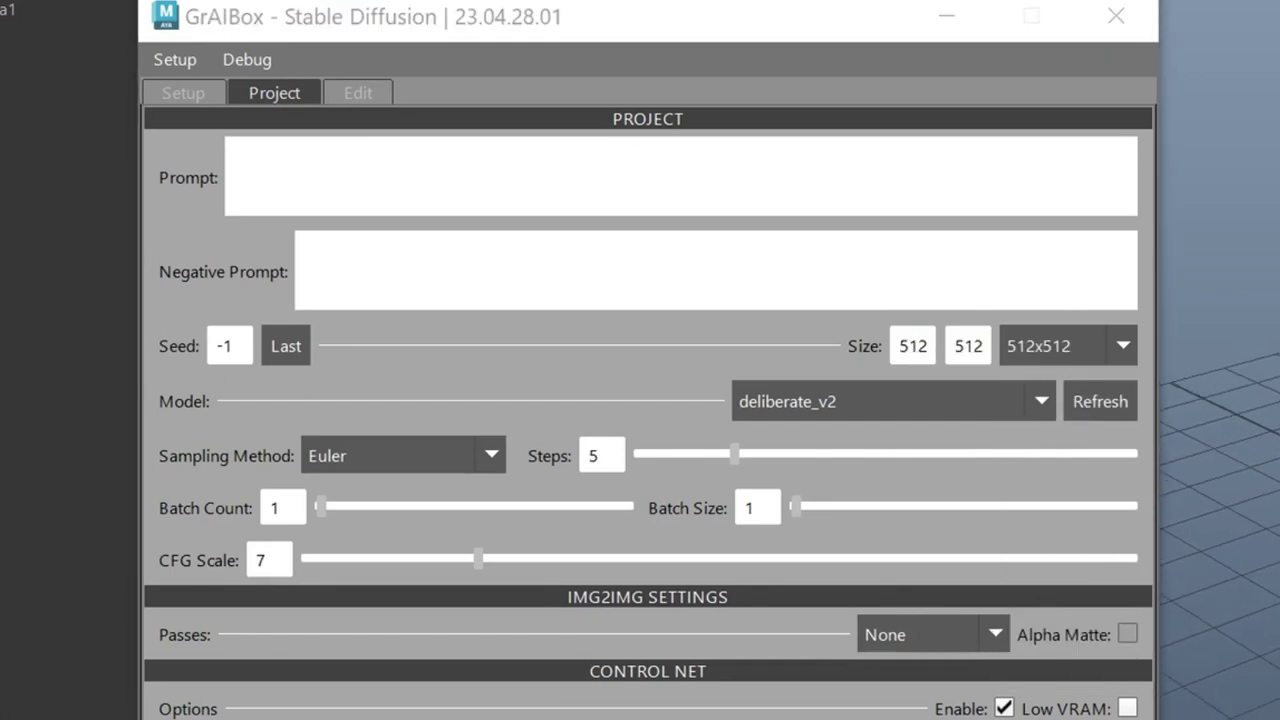
Step: Enter the prompt "A wooden crate, wooden slats, hand painted textures, intricate detail, photorealistic"
{"action": "left_click", "coordinate": [490, 182]}
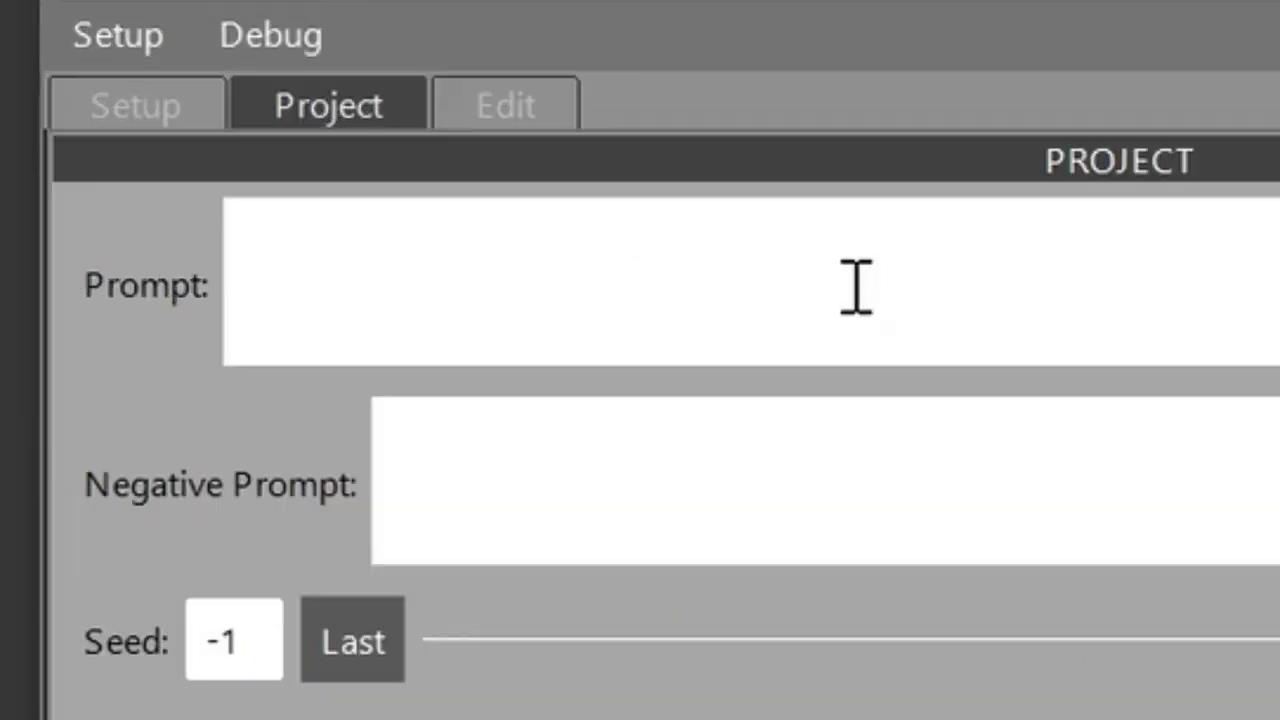
{"action": "type", "text": "A wooden crate, wooden slats, "}
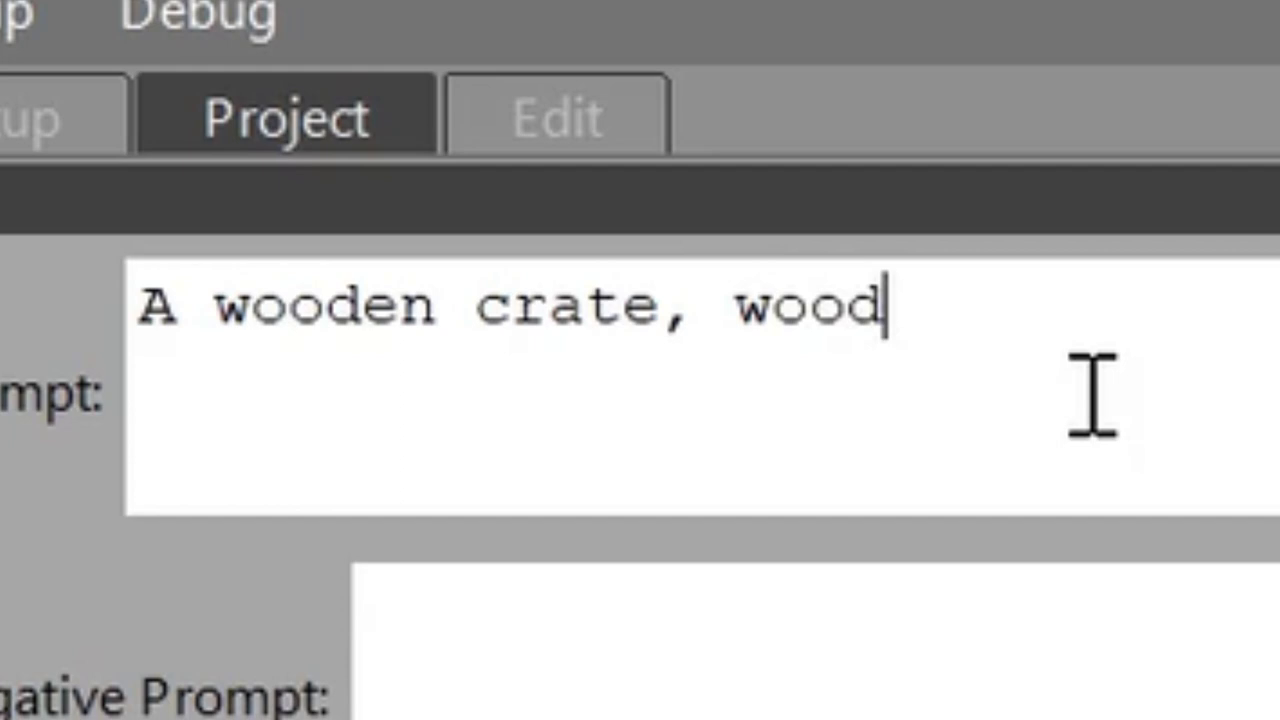
{"action": "type", "text": "hand painted textures,"}
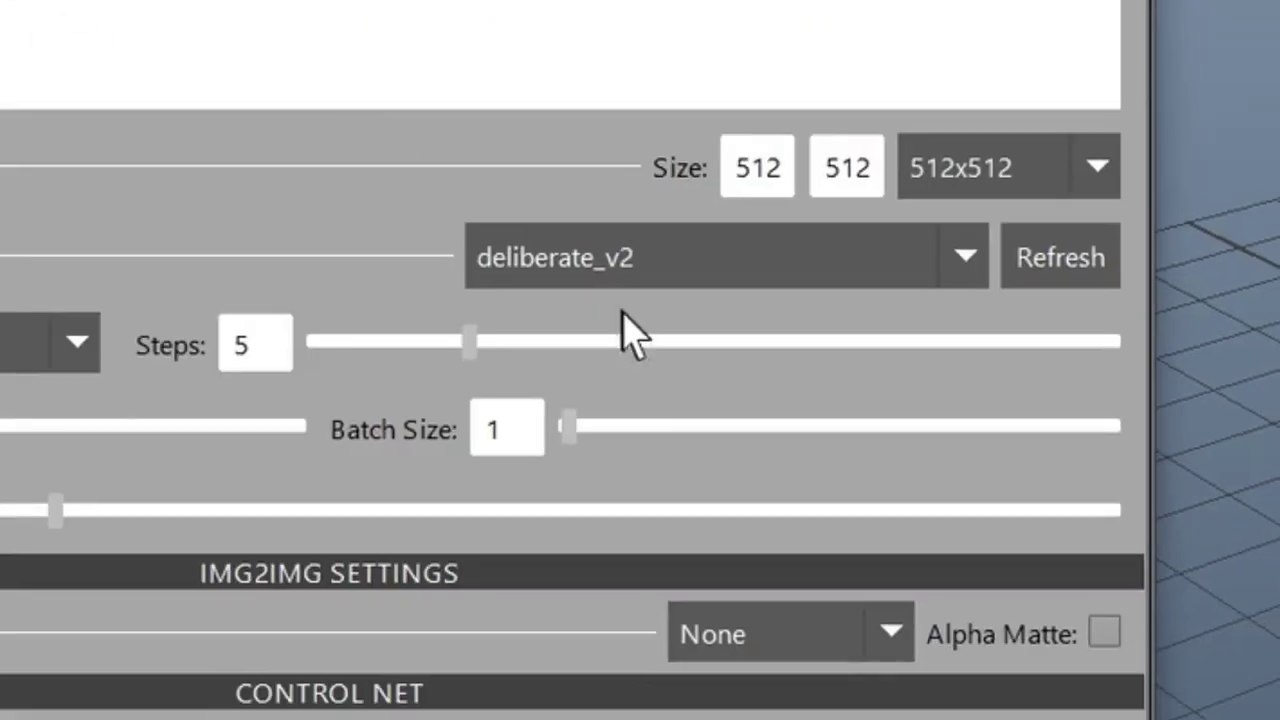
Step: Set sampling to 26 steps with DPM++ 2M Karras and choose control_depth-fp16 [400750f6] as the ControlNet model
{"action": "left_click_drag", "start_coordinate": [468, 341], "coordinate": [520, 343]}
{"action": "left_click", "coordinate": [620, 127]}
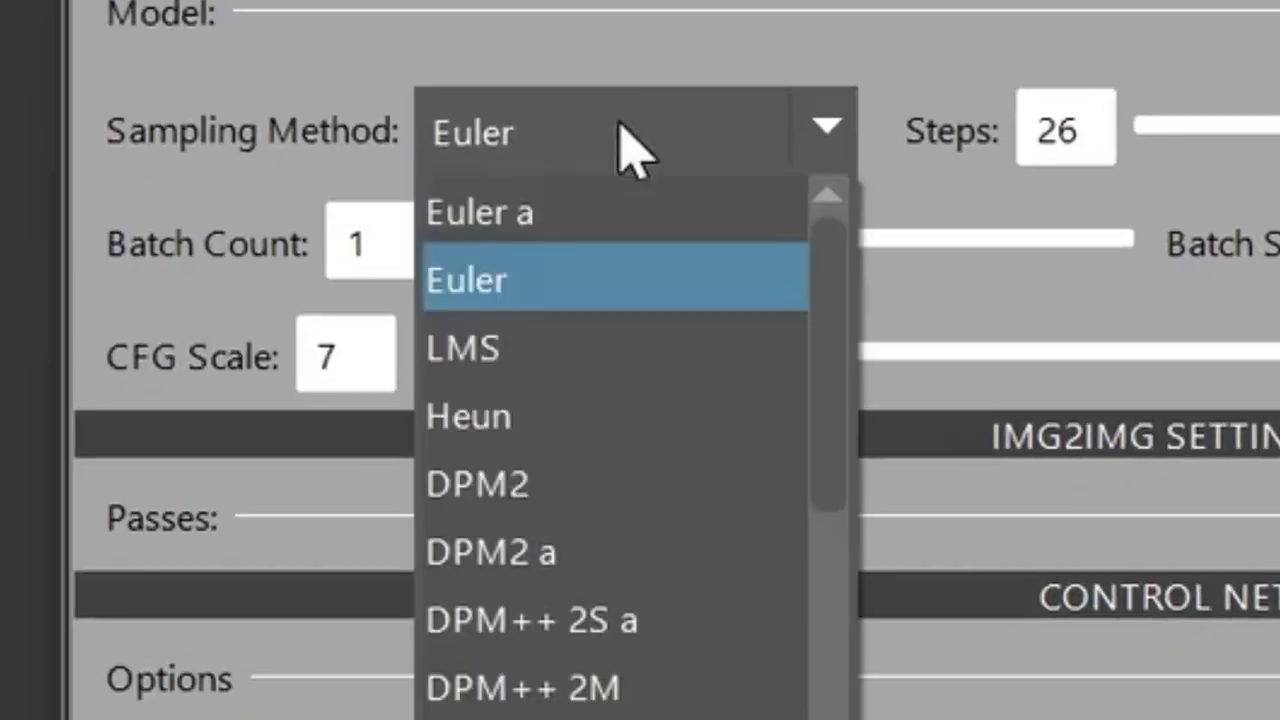
{"action": "scroll", "coordinate": [685, 640], "scroll_direction": "down", "scroll_amount": 3}
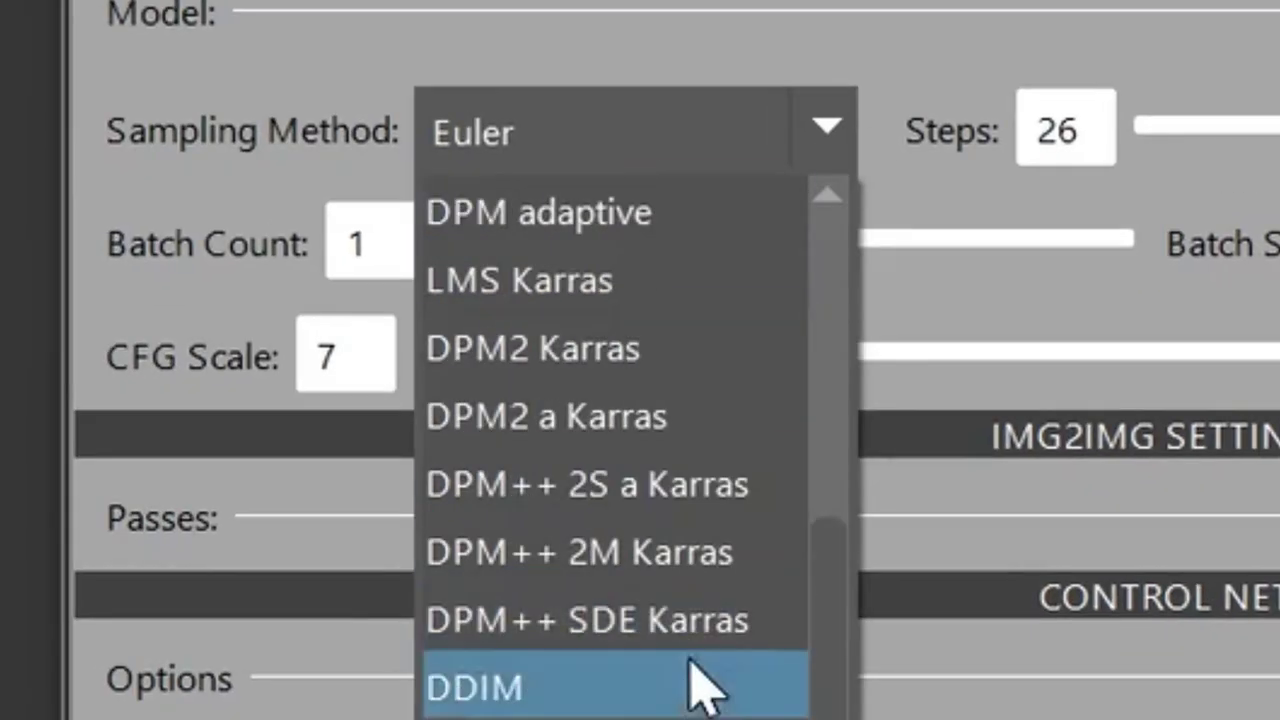
{"action": "left_click", "coordinate": [667, 562]}
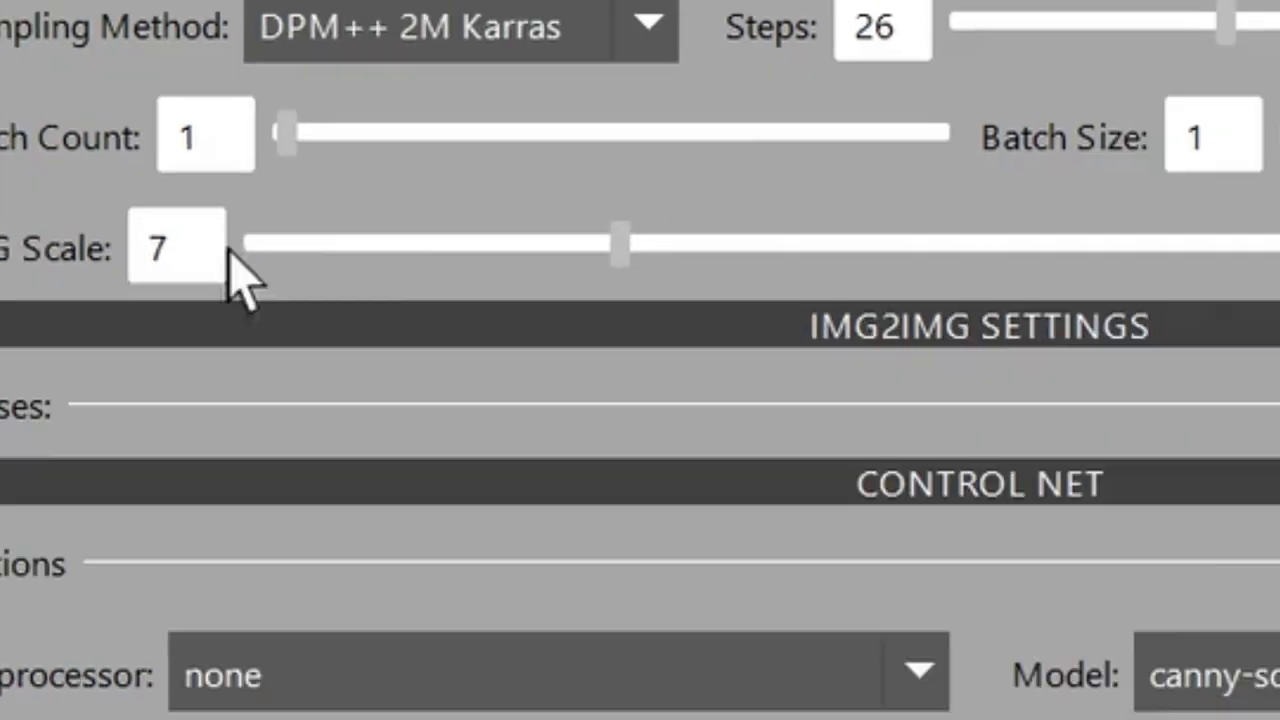
{"action": "left_click", "coordinate": [533, 152]}
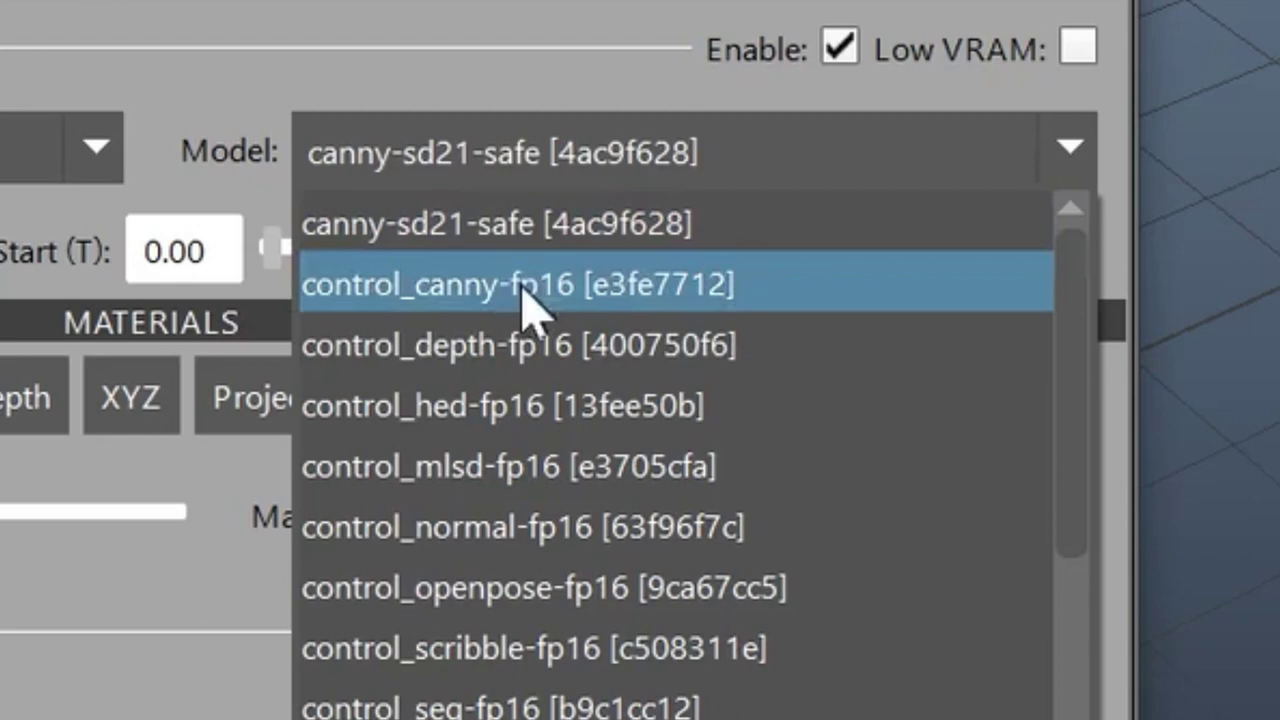
{"action": "left_click", "coordinate": [523, 356]}
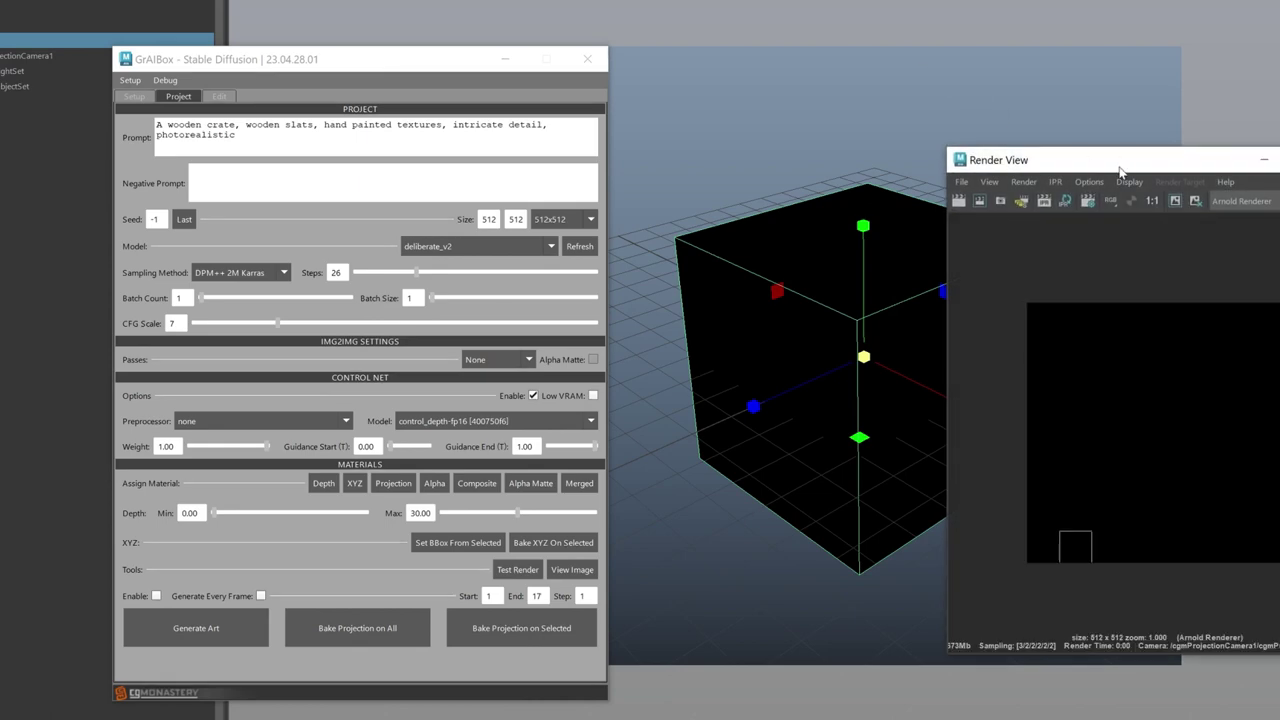
Step: Switch the render view to Maya Software and mark an IPR region around the whole rendered cube image
{"action": "left_click_drag", "start_coordinate": [1113, 170], "coordinate": [880, 104]}
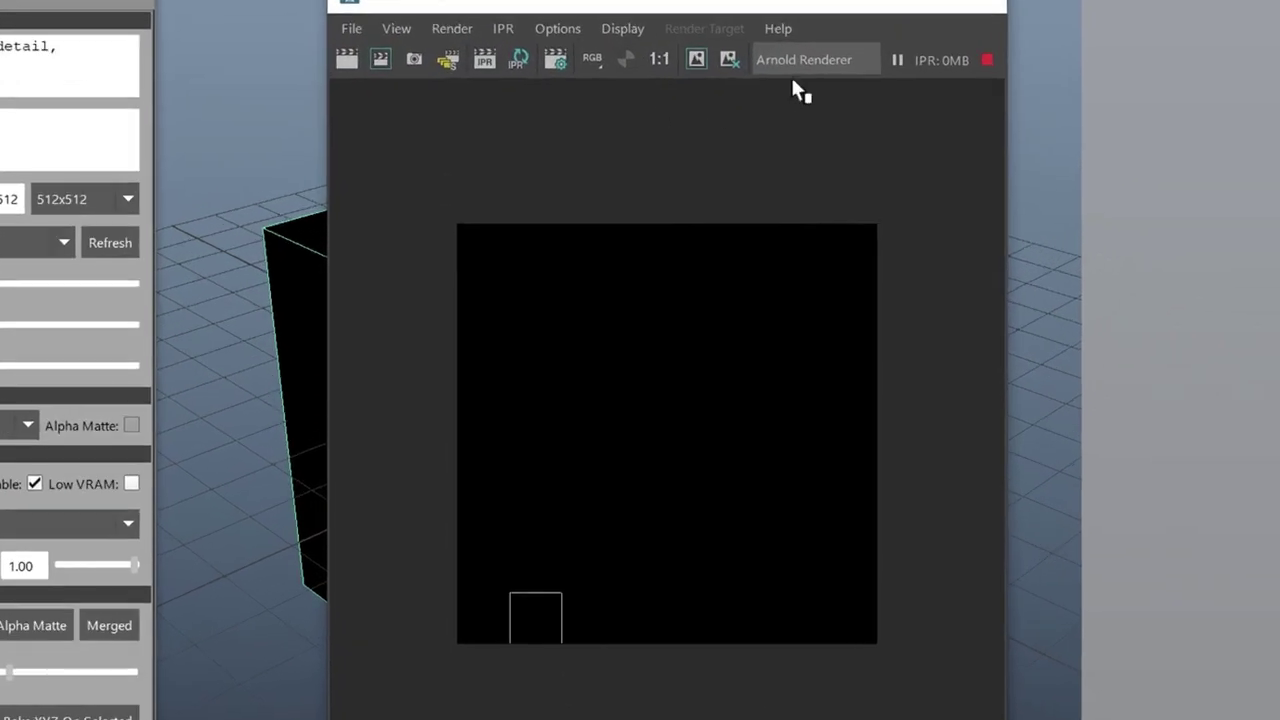
{"action": "left_click", "coordinate": [991, 140]}
{"action": "left_click", "coordinate": [799, 91]}
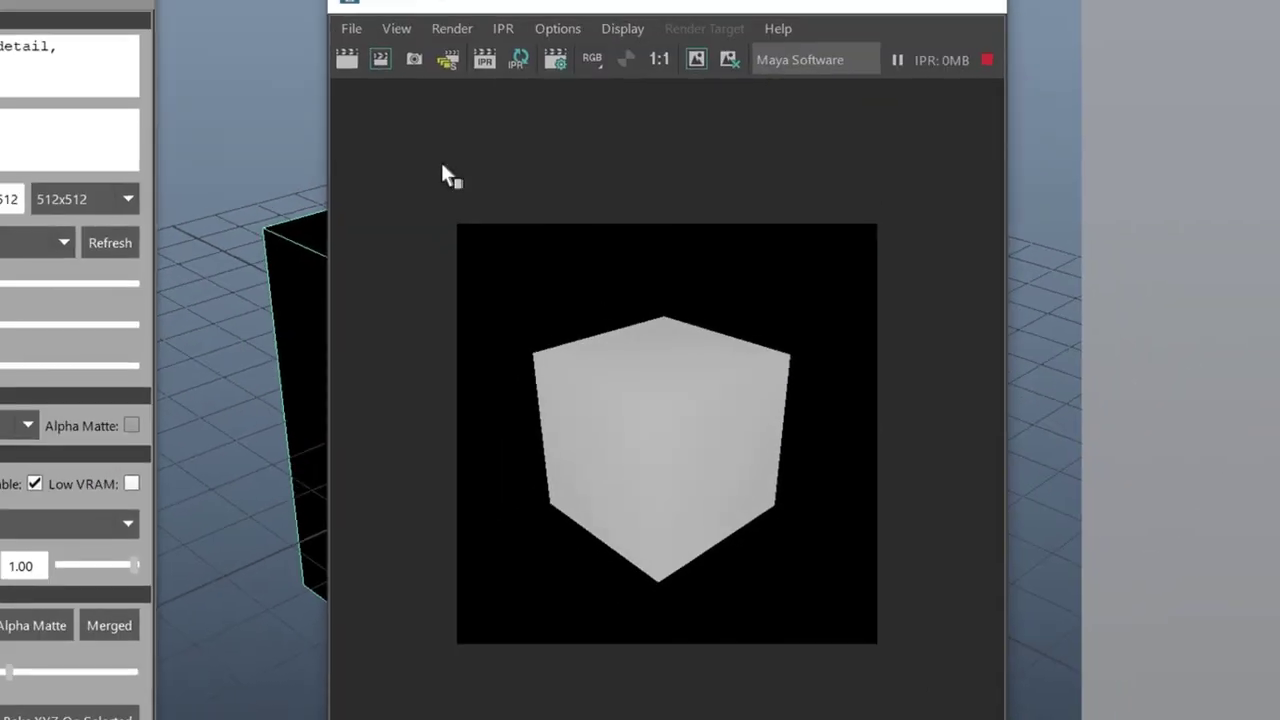
{"action": "left_click_drag", "start_coordinate": [411, 159], "coordinate": [918, 662]}
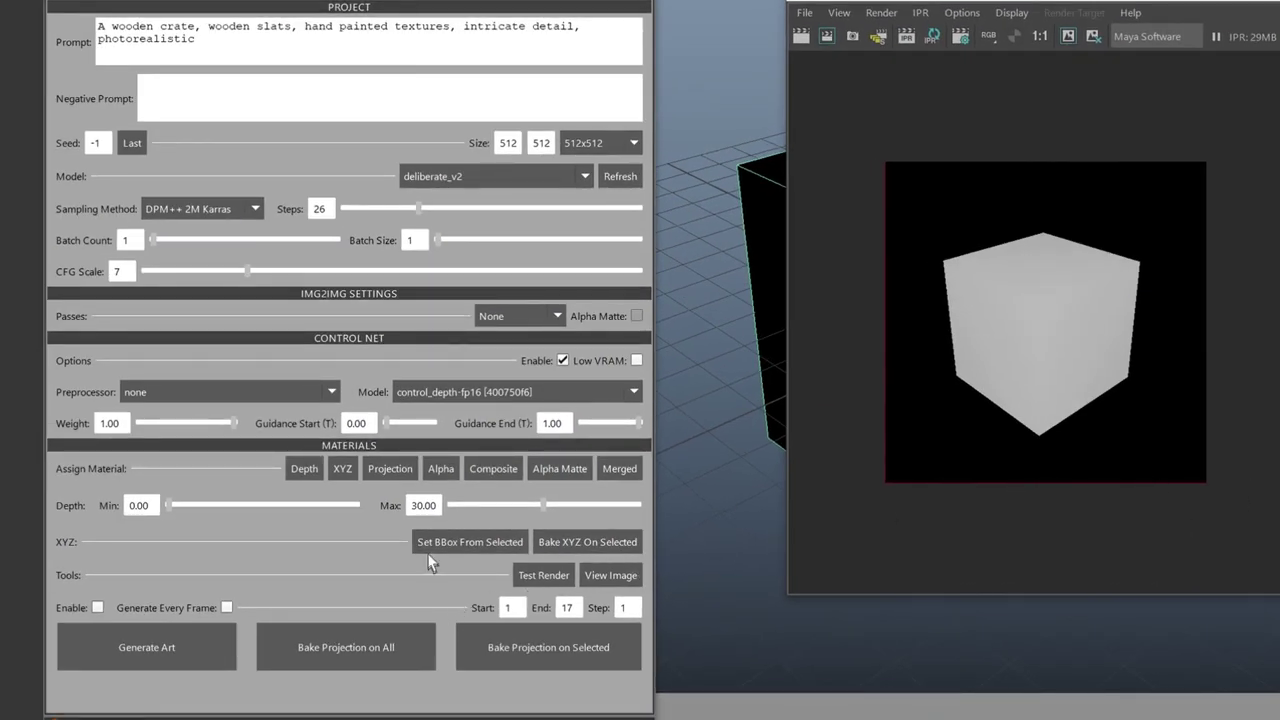
Step: Tune the depth material's range to a minimum of 6.71 and a maximum of 20.33, and close the render view
{"action": "left_click_drag", "start_coordinate": [547, 506], "coordinate": [495, 501]}
{"action": "left_click_drag", "start_coordinate": [168, 505], "coordinate": [187, 505]}
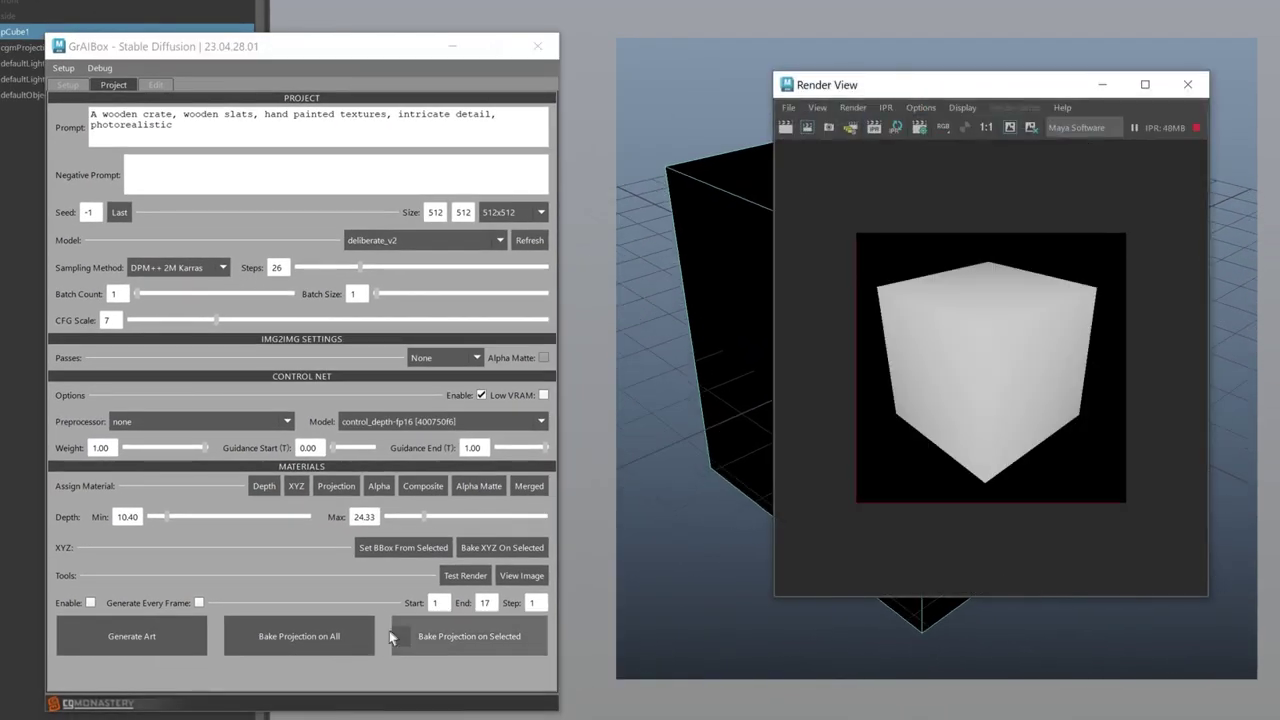
{"action": "left_click_drag", "start_coordinate": [424, 517], "coordinate": [417, 517]}
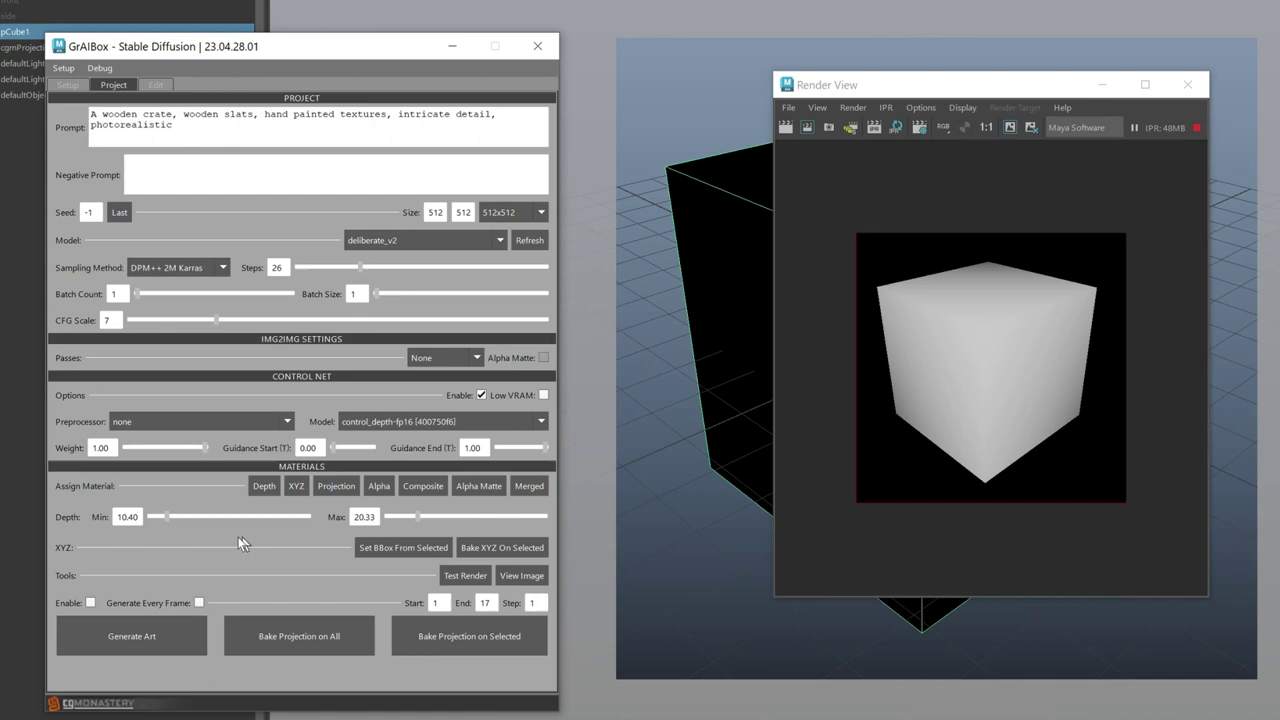
{"action": "left_click_drag", "start_coordinate": [167, 517], "coordinate": [159, 523]}
{"action": "left_click_drag", "start_coordinate": [1208, 110], "coordinate": [1278, 110]}
{"action": "left_click", "coordinate": [1257, 88]}
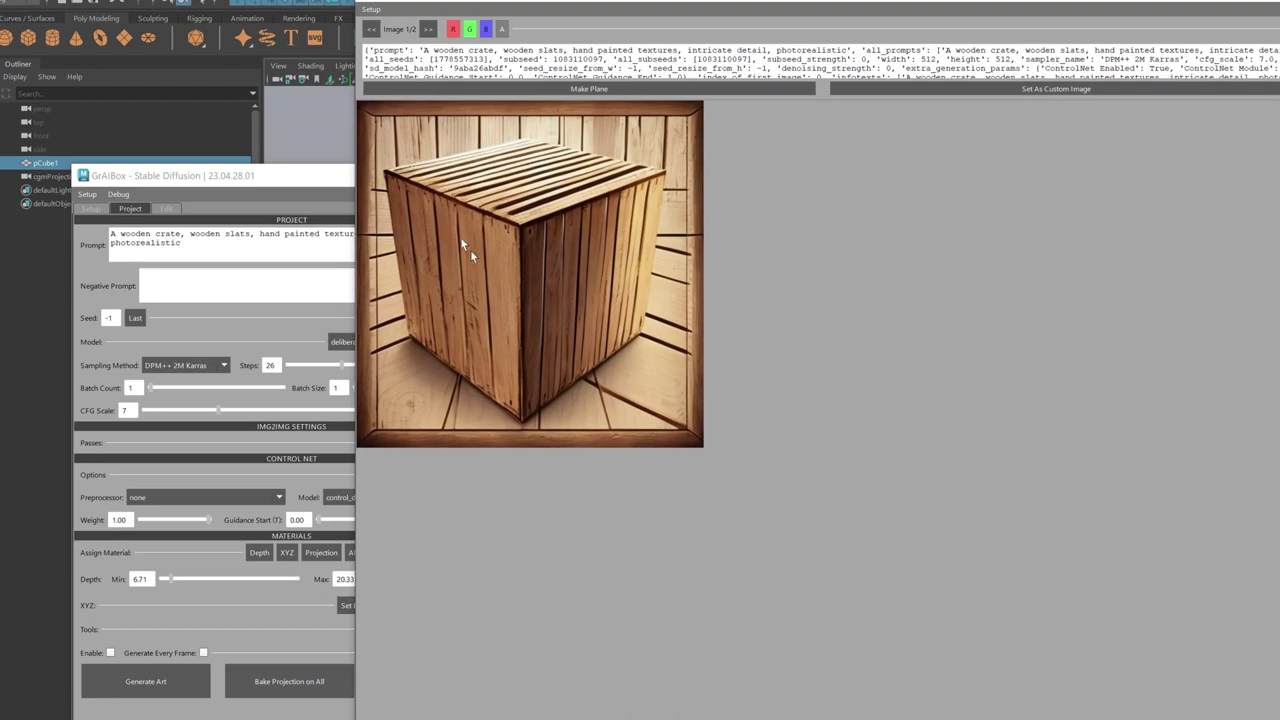
Step: Set the batch count to 4 and extend the prompt with "game ready model, fantasy illustration"
{"action": "left_click_drag", "start_coordinate": [452, 2], "coordinate": [540, 127]}
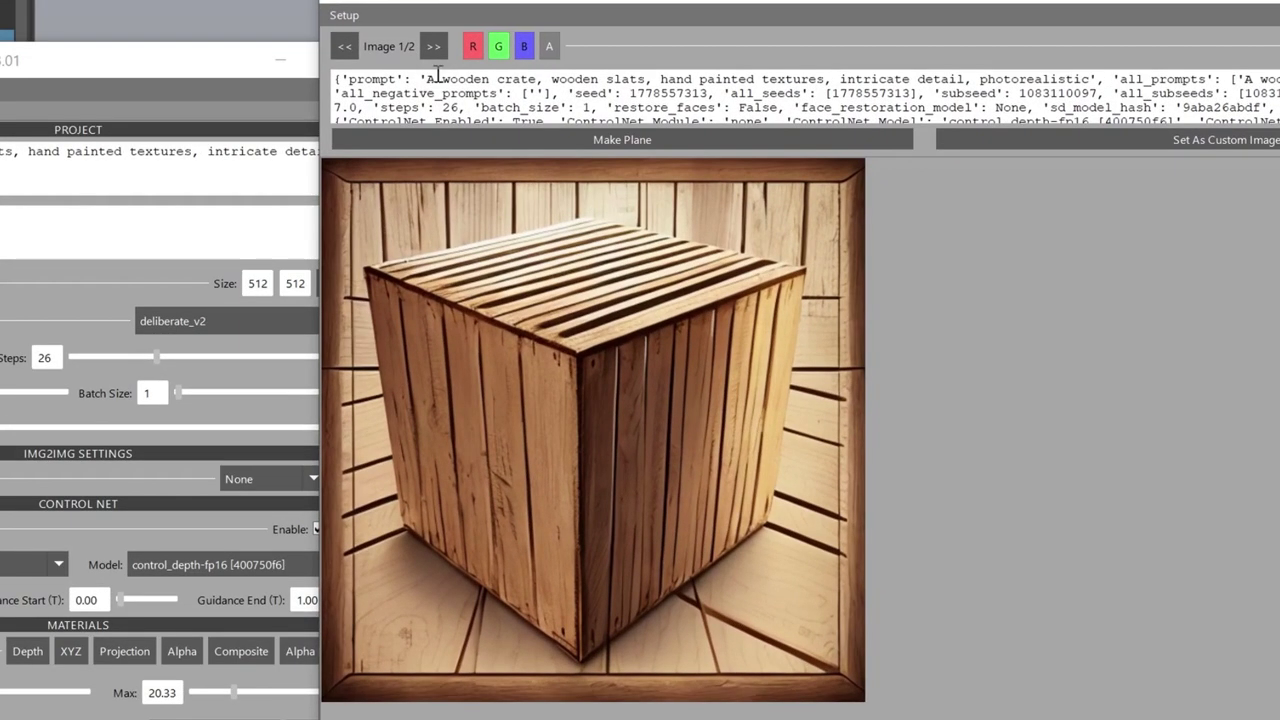
{"action": "left_click", "coordinate": [518, 166]}
{"action": "left_click", "coordinate": [344, 46]}
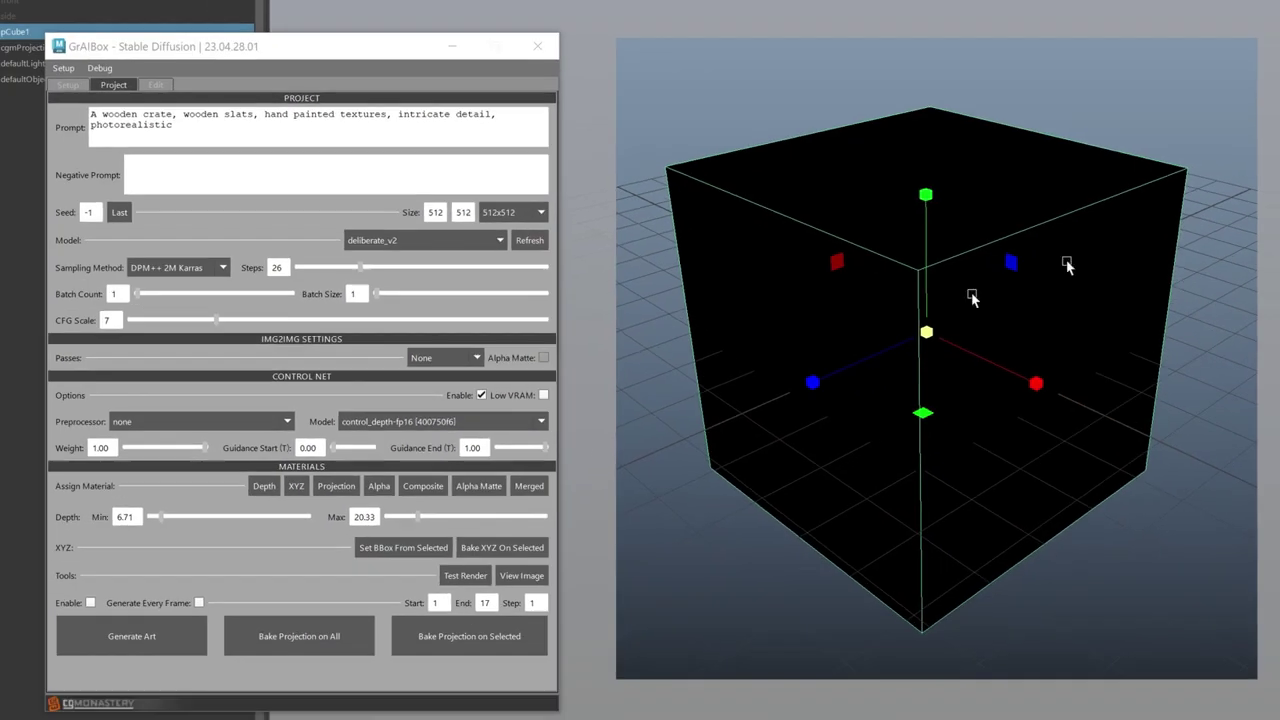
{"action": "left_click", "coordinate": [154, 296]}
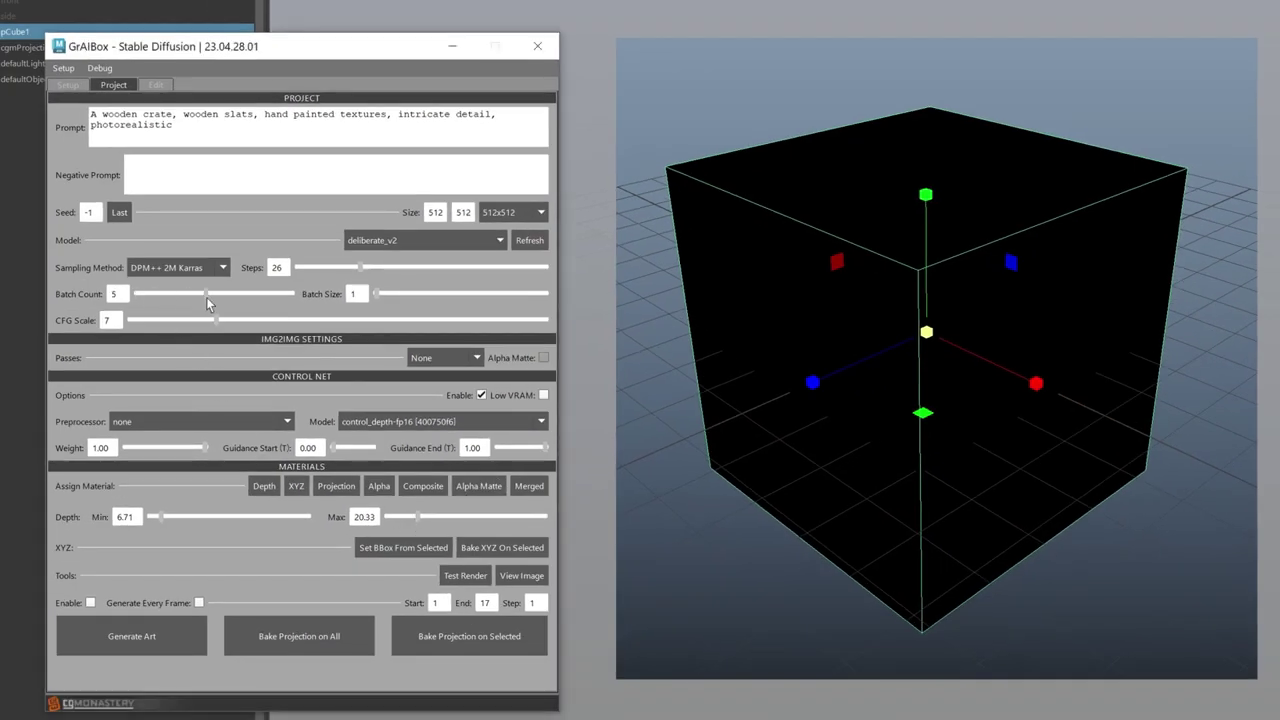
{"action": "left_click_drag", "start_coordinate": [206, 297], "coordinate": [162, 297]}
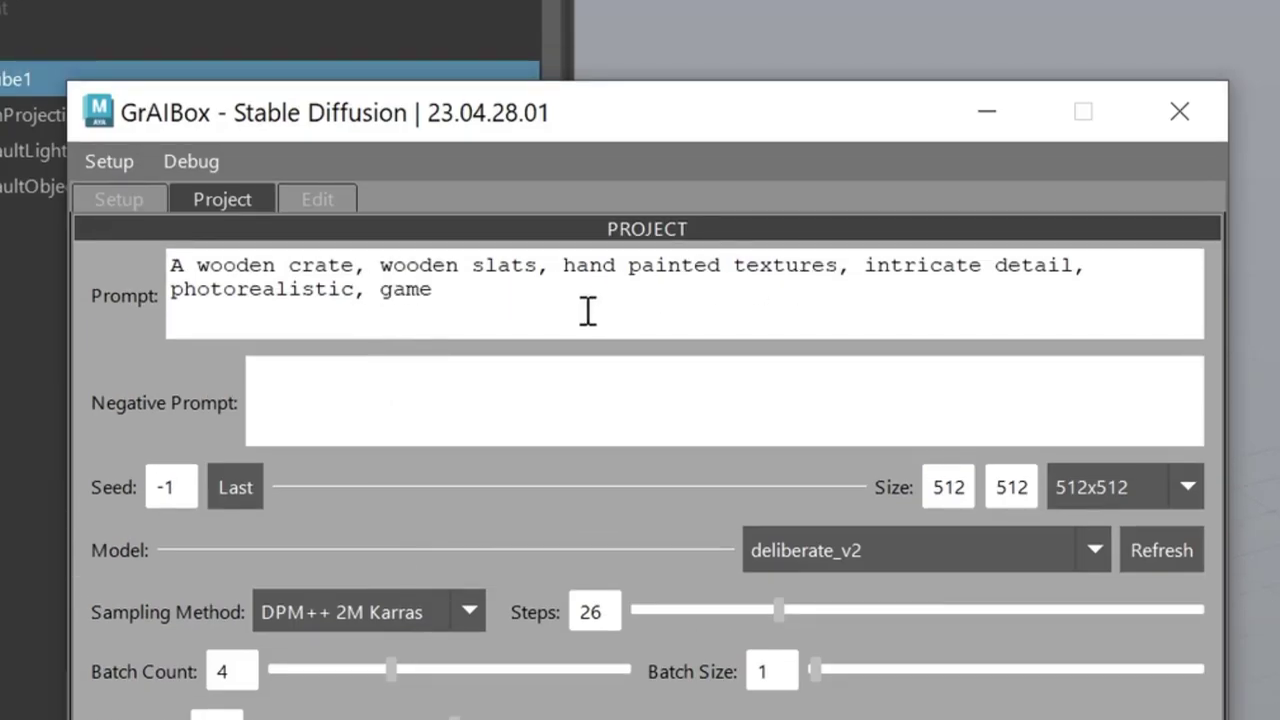
{"action": "type", "text": "ready model, fantasy illustration"}
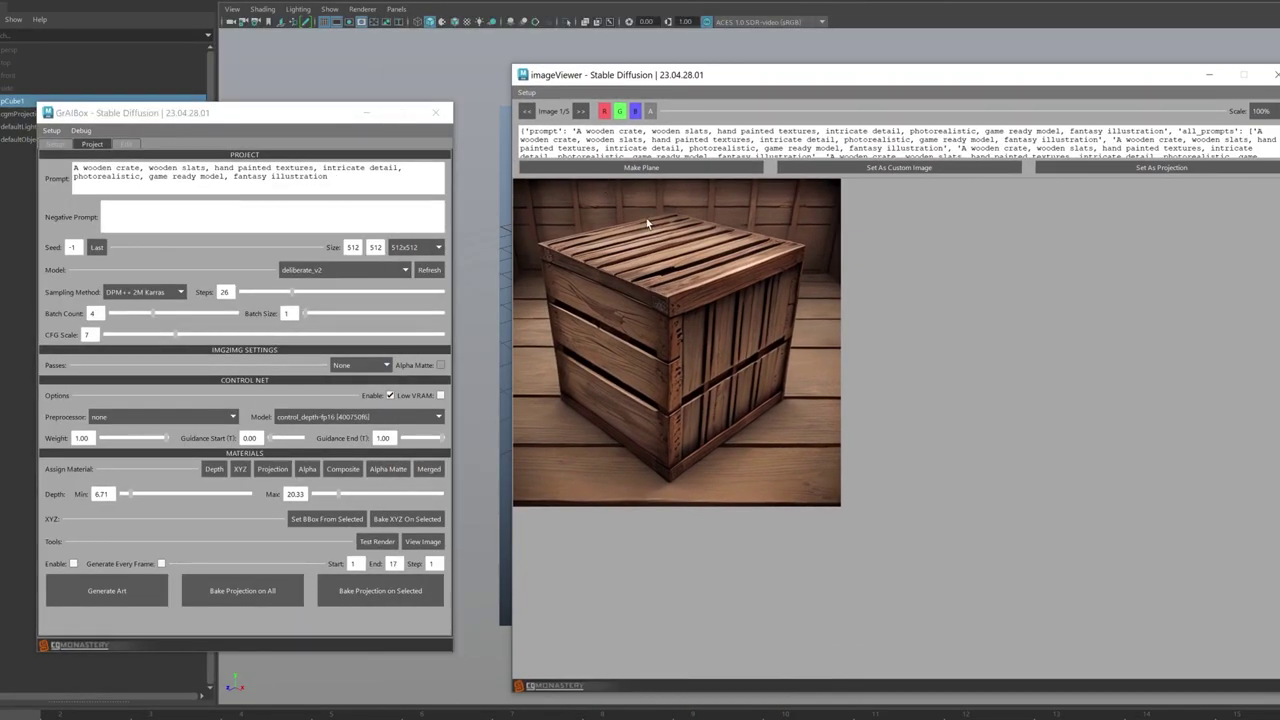
Step: Compare the generated crate images, set image 2/5 as the projection and close the image viewer
{"action": "left_click", "coordinate": [583, 112]}
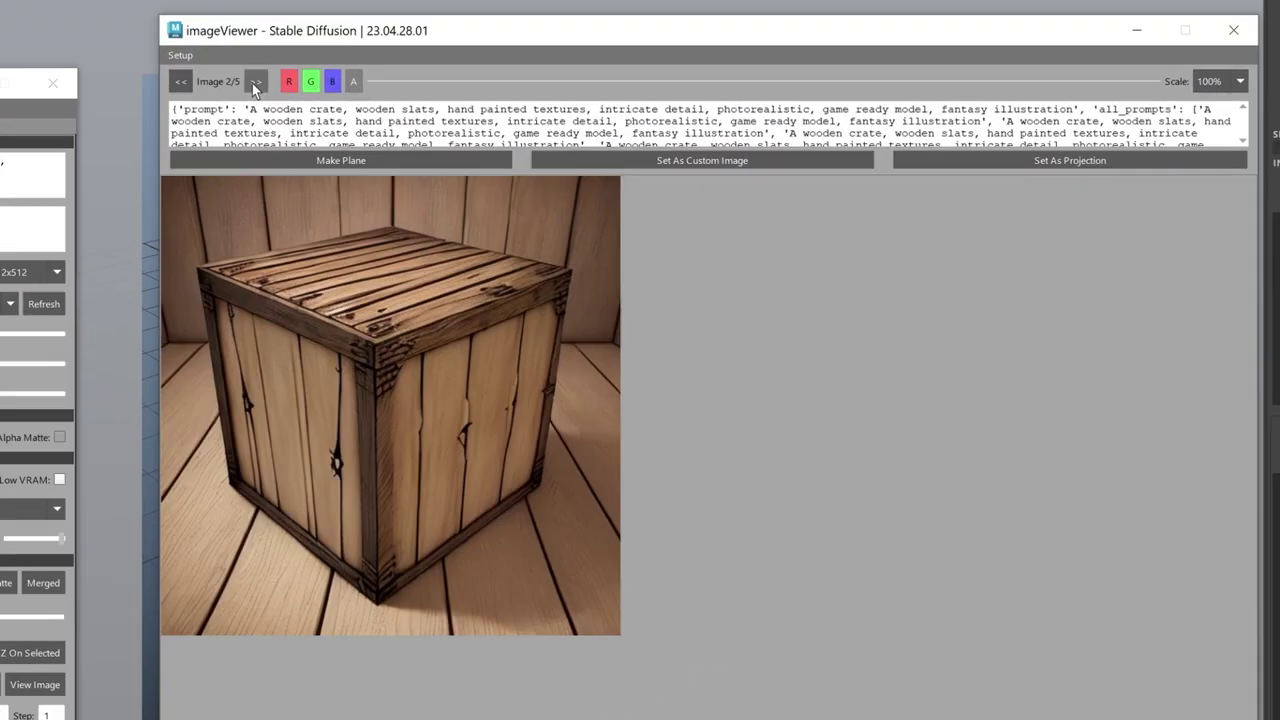
{"action": "left_click", "coordinate": [583, 112]}
{"action": "left_click", "coordinate": [583, 112]}
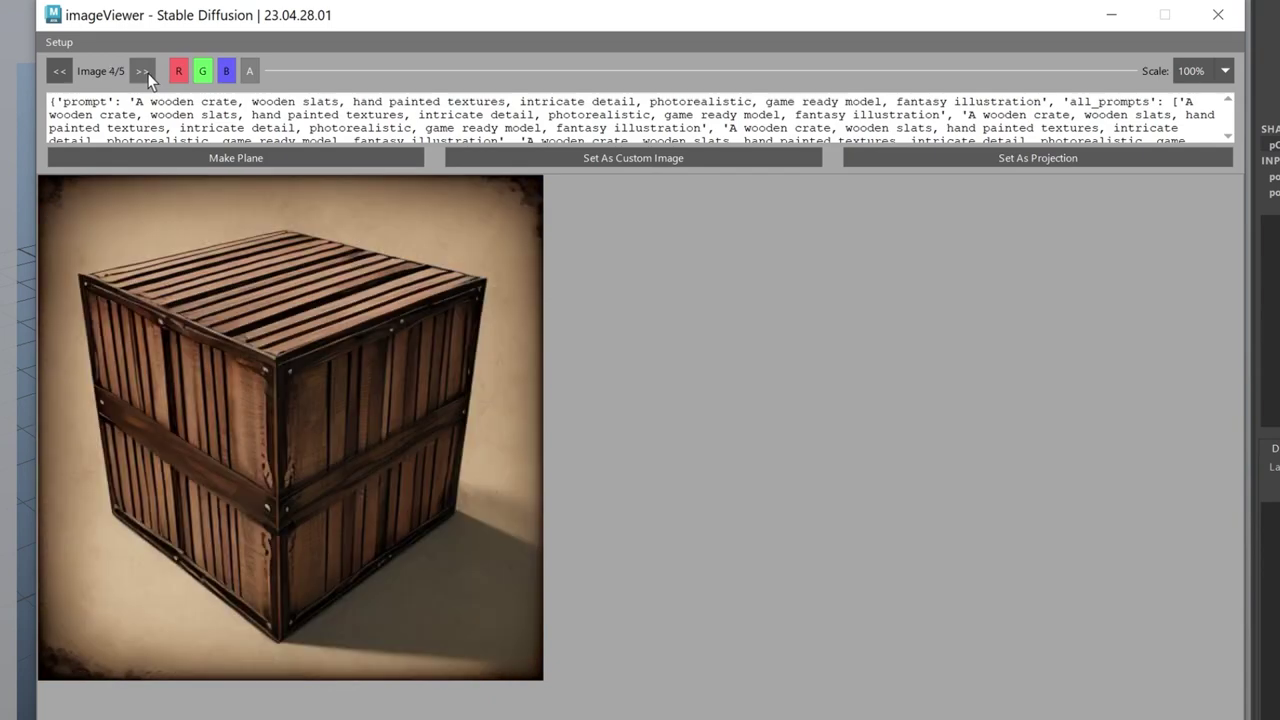
{"action": "left_click", "coordinate": [60, 72]}
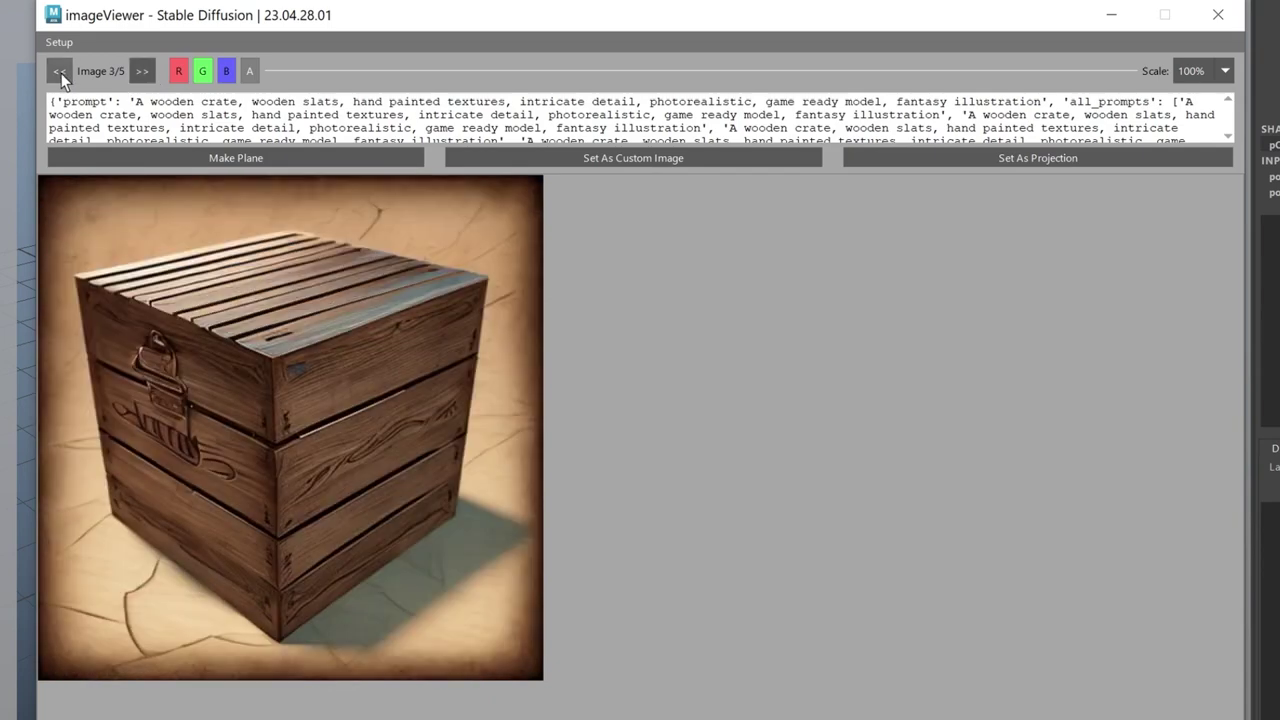
{"action": "left_click", "coordinate": [60, 72]}
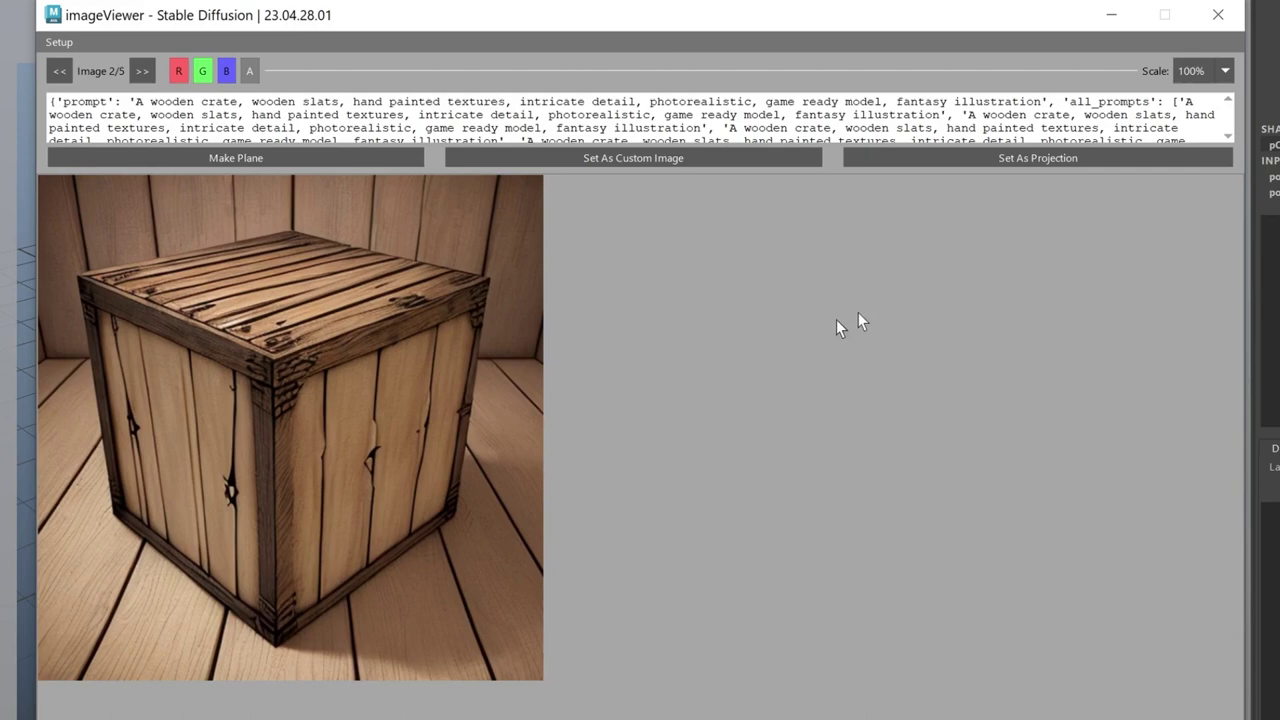
{"action": "left_click", "coordinate": [1032, 157]}
{"action": "left_click", "coordinate": [1218, 14]}
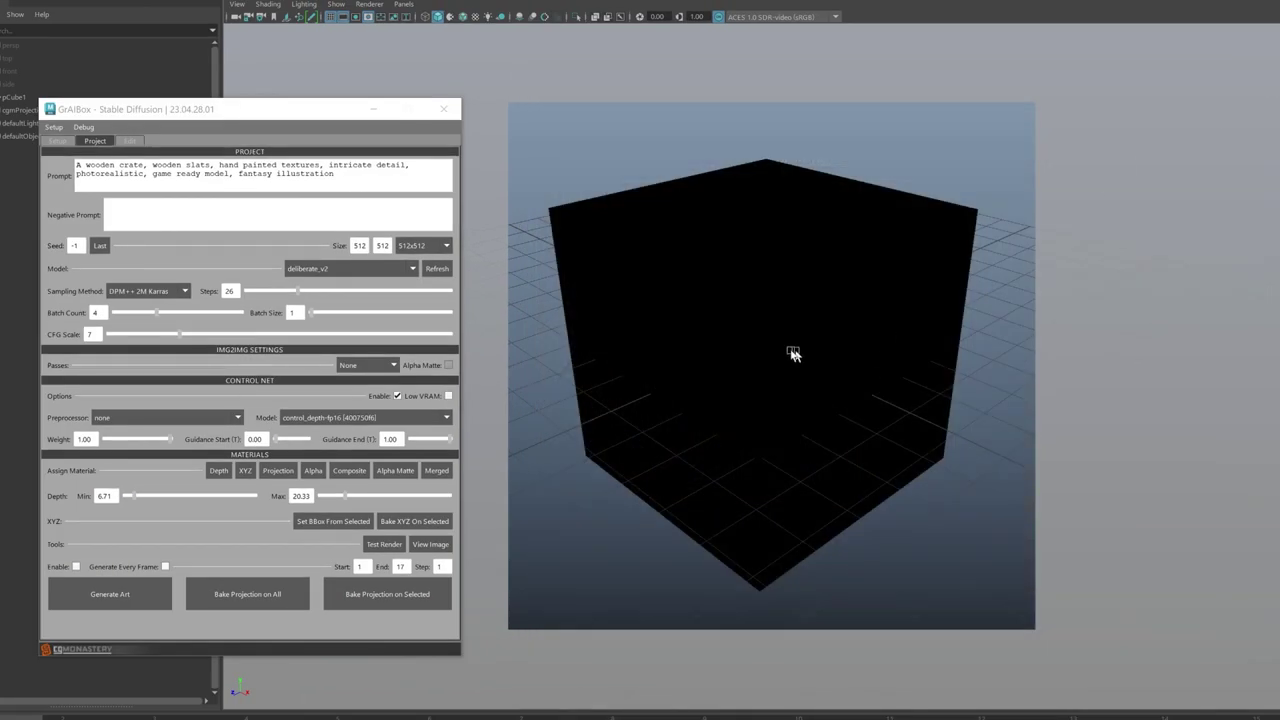
Step: Display the cube shaded with texture maps and bake the crate projection onto all meshes
{"action": "left_click", "coordinate": [788, 351]}
{"action": "key", "text": "6"}
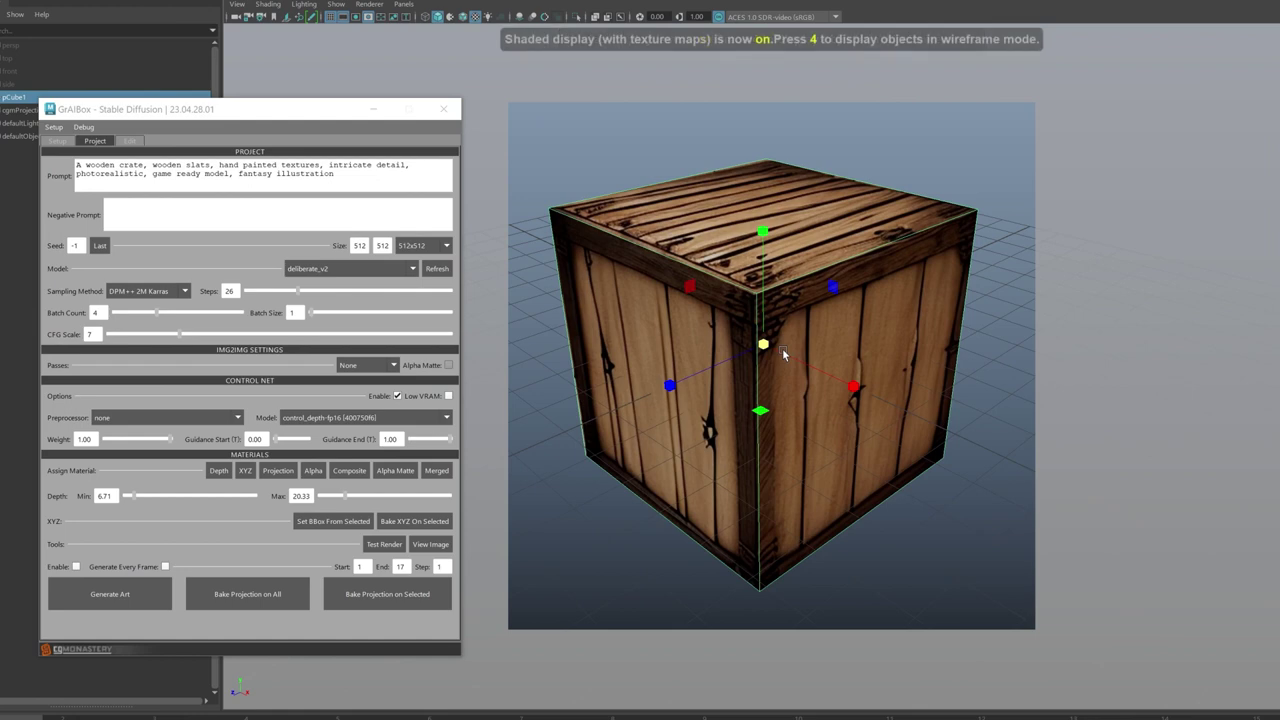
{"action": "left_click", "coordinate": [929, 568]}
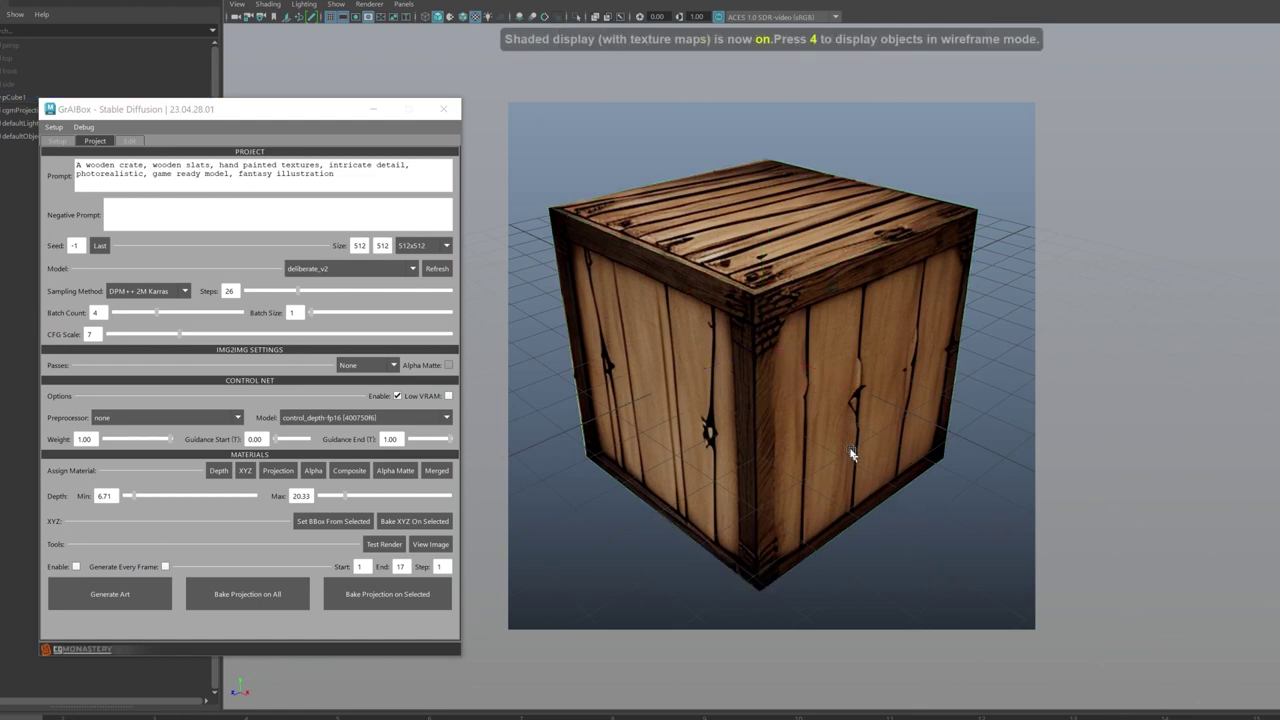
{"action": "left_click", "coordinate": [851, 449]}
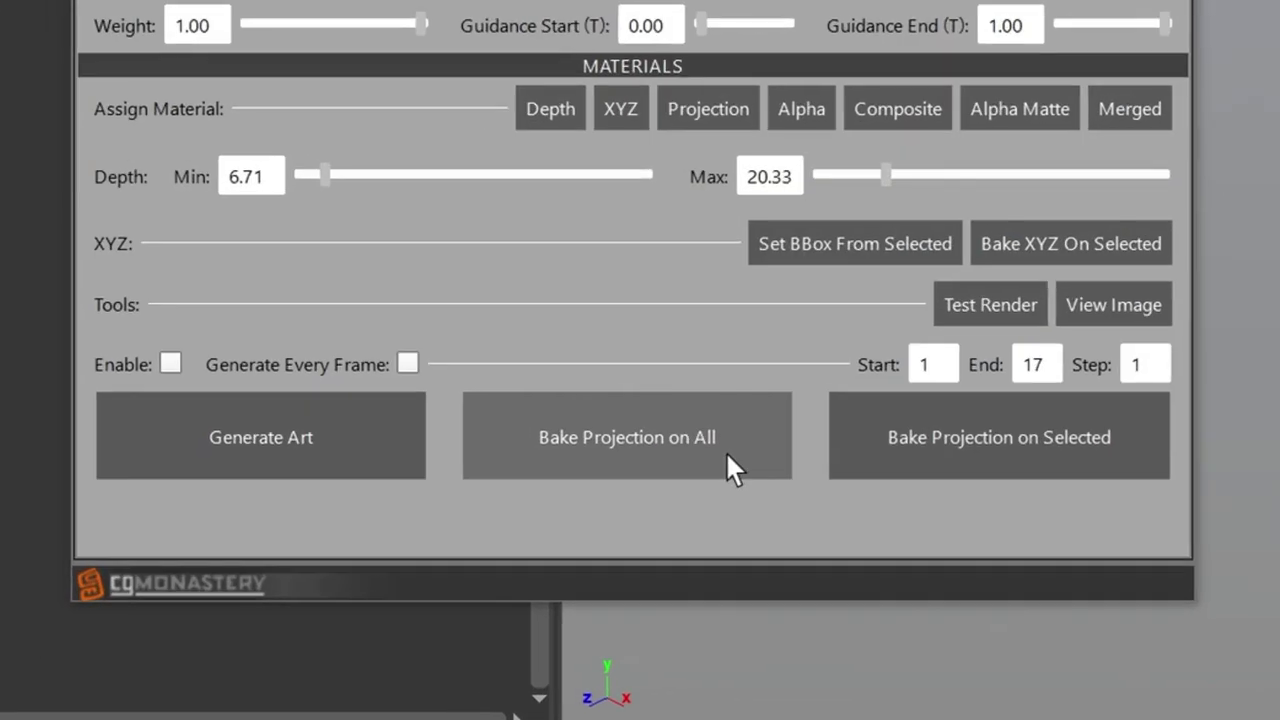
{"action": "left_click", "coordinate": [285, 600]}
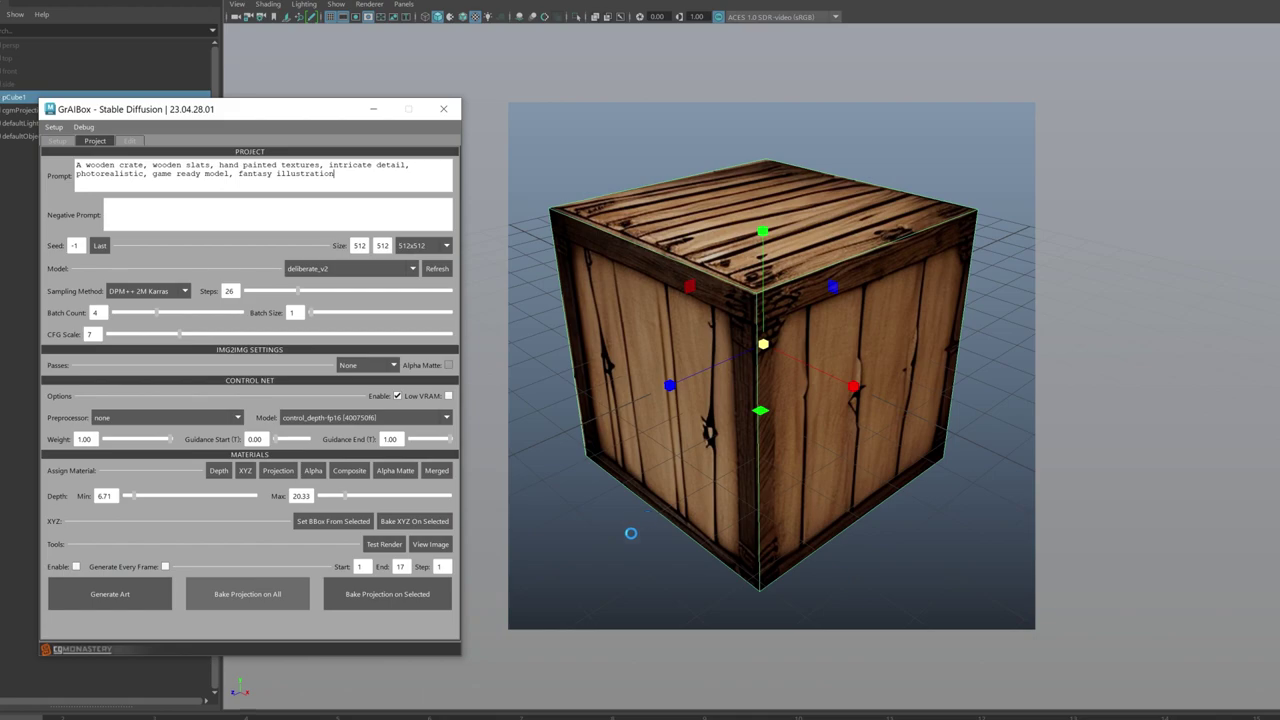
Step: Examine the baked texture on the cube's far sides in the perspective view, and return to the projection camera
{"action": "left_click_drag", "start_coordinate": [800, 480], "coordinate": [849, 480]}
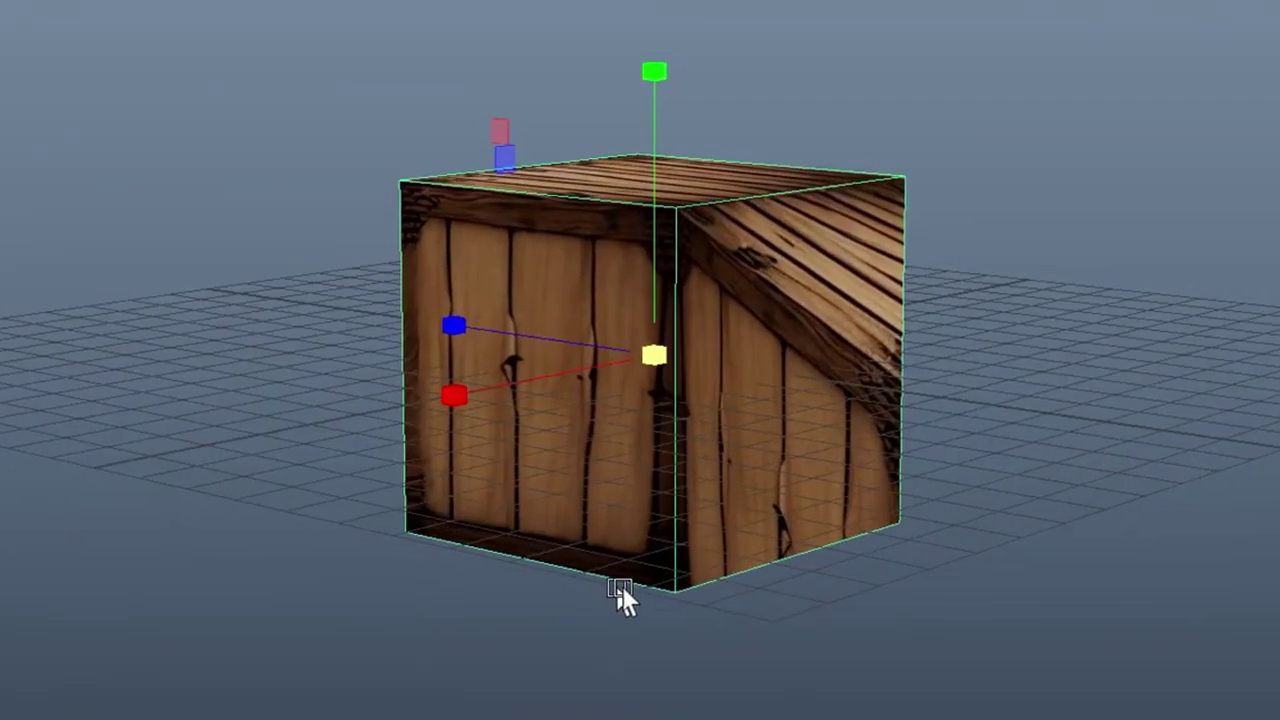
{"action": "left_click_drag", "start_coordinate": [620, 597], "coordinate": [762, 620], "text": "alt"}
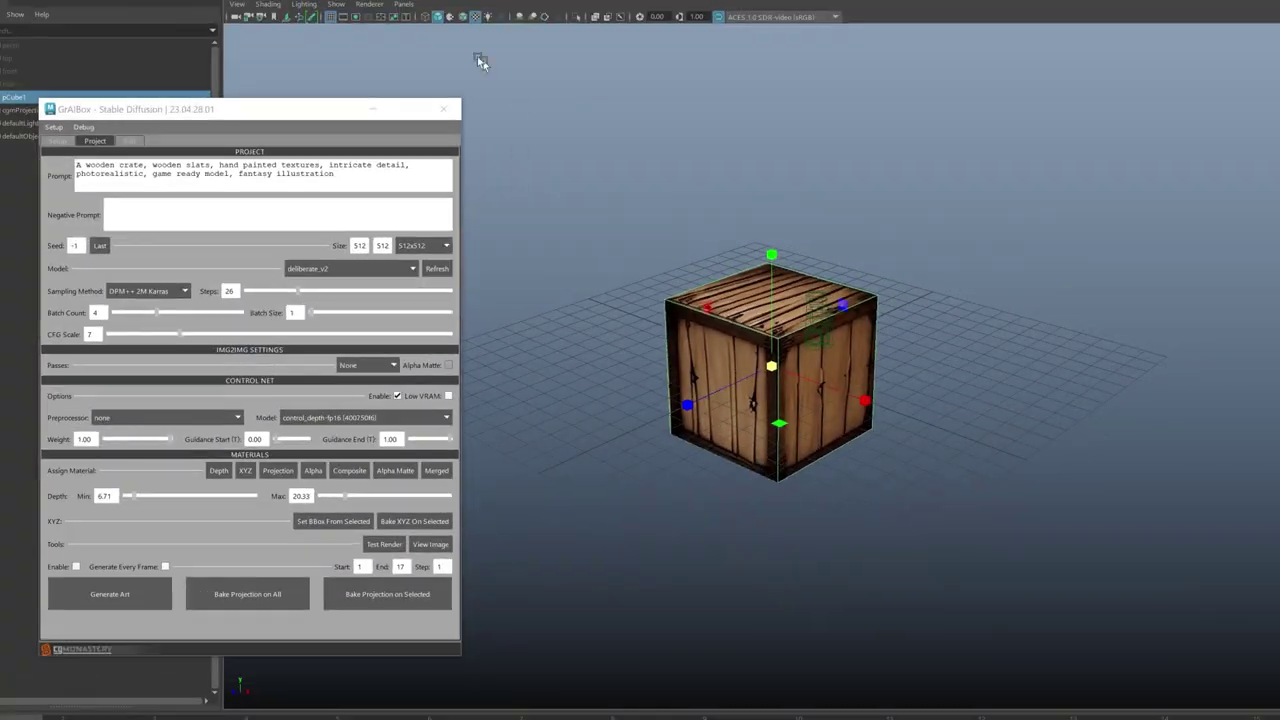
{"action": "left_click", "coordinate": [404, 4]}
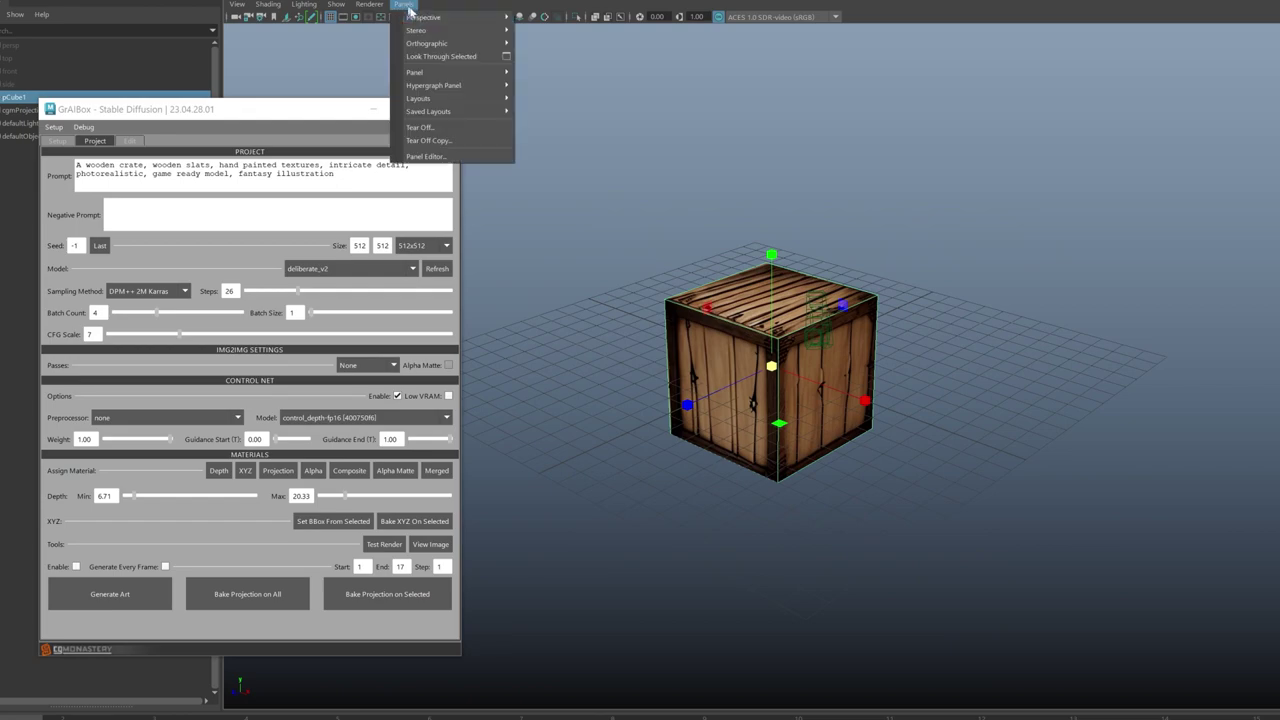
{"action": "mouse_move", "coordinate": [440, 17]}
{"action": "left_click", "coordinate": [584, 19]}
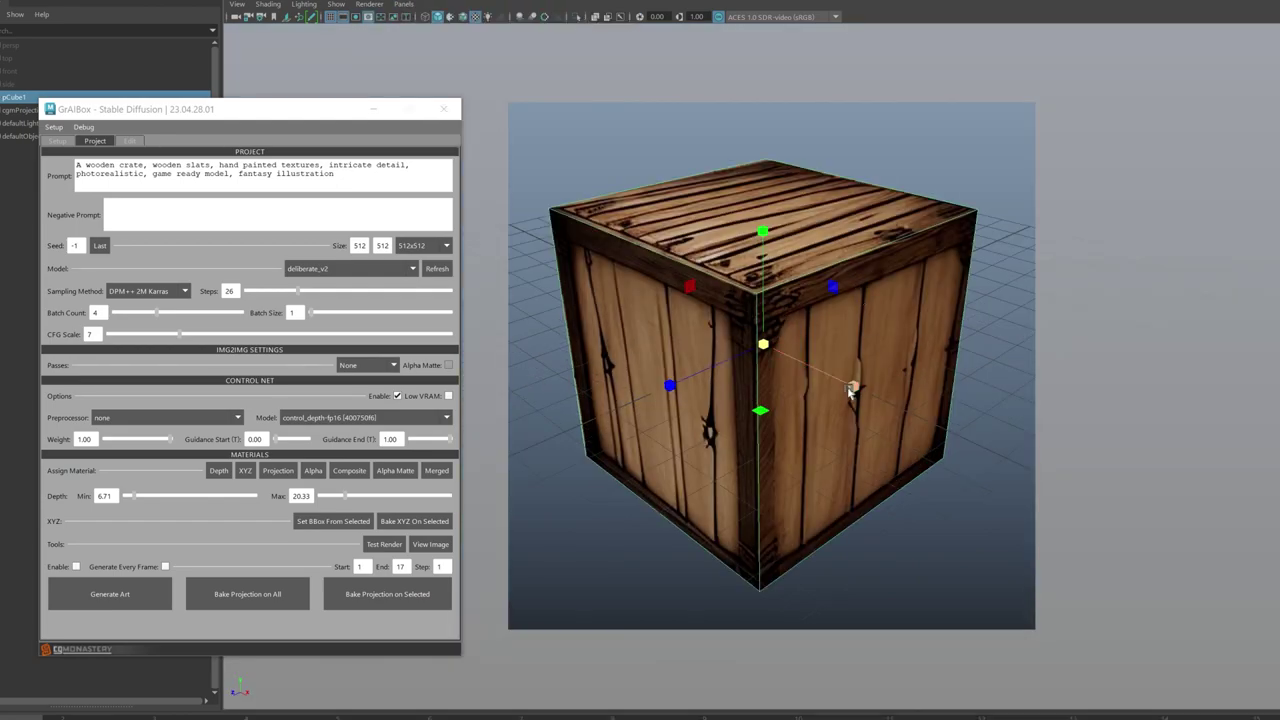
Step: Rotate the cube so that its stretched back and bottom faces point towards the projection camera
{"action": "key", "text": "e"}
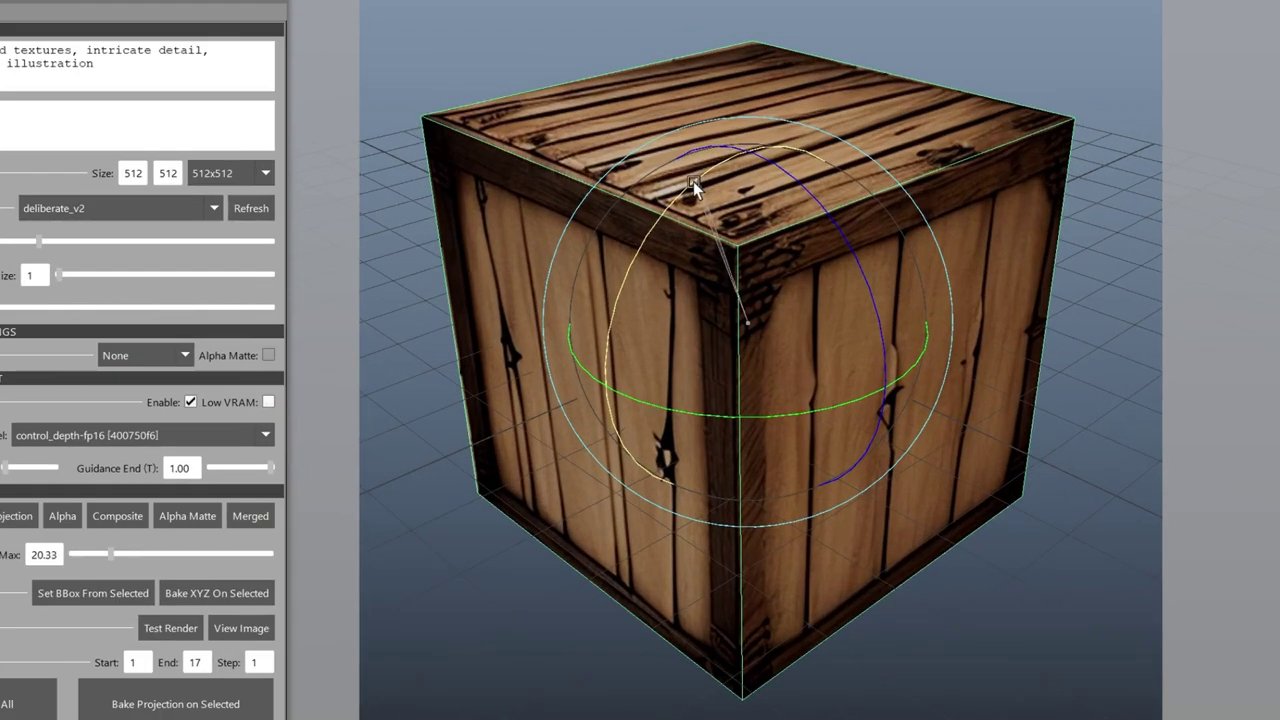
{"action": "left_click_drag", "start_coordinate": [758, 240], "coordinate": [713, 262]}
{"action": "left_click_drag", "start_coordinate": [671, 187], "coordinate": [631, 338]}
{"action": "left_click_drag", "start_coordinate": [672, 408], "coordinate": [944, 452]}
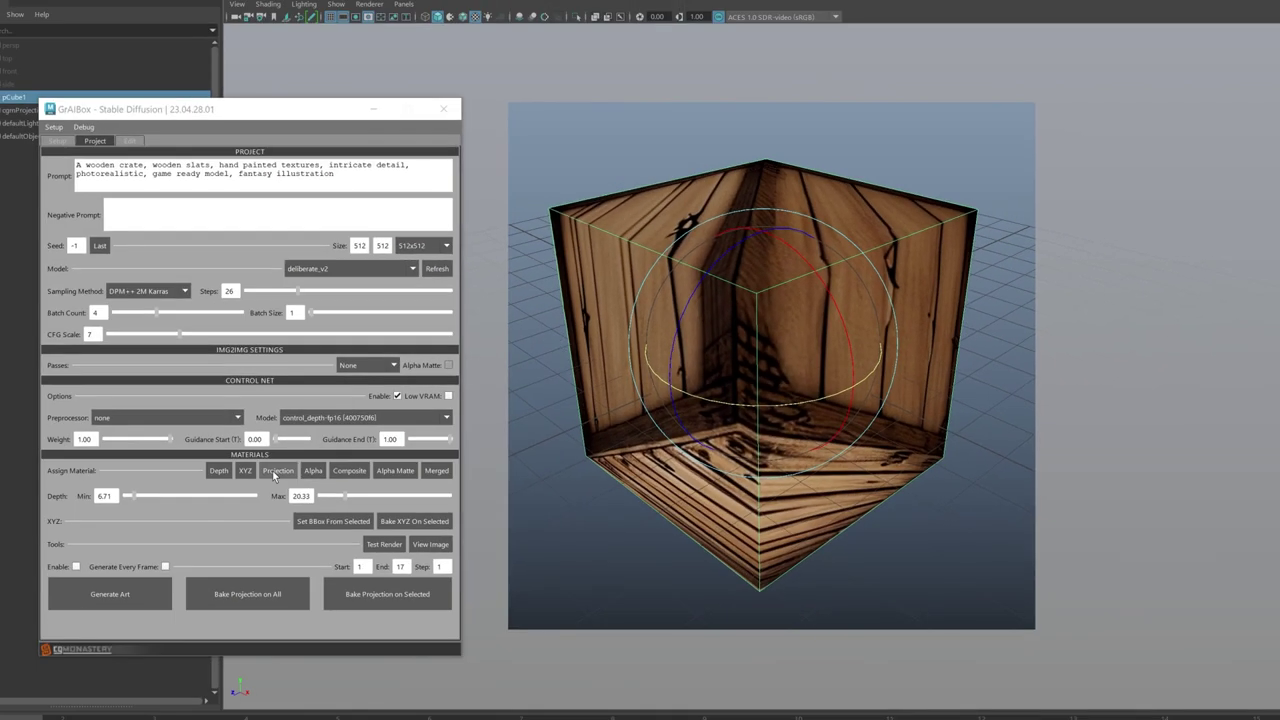
Step: Assign the projection material to the rotated cube and bake the projection on the selected mesh only
{"action": "left_click", "coordinate": [272, 470]}
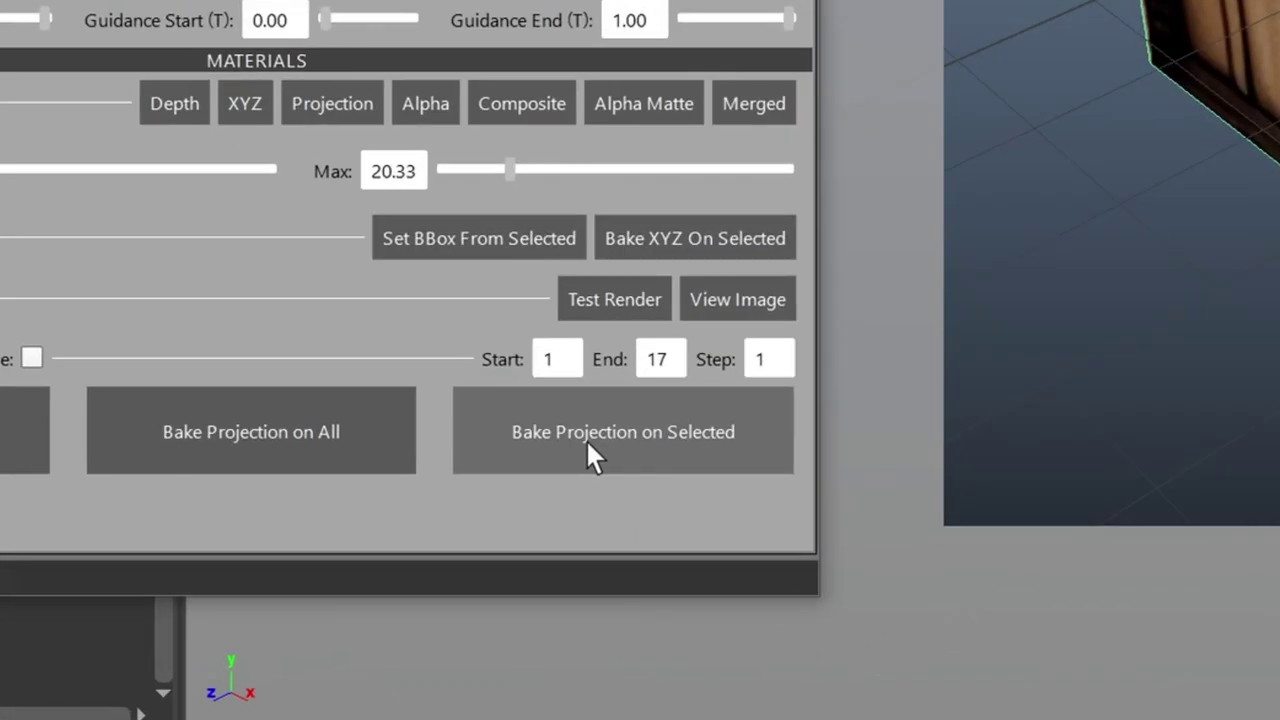
{"action": "left_click", "coordinate": [587, 445]}
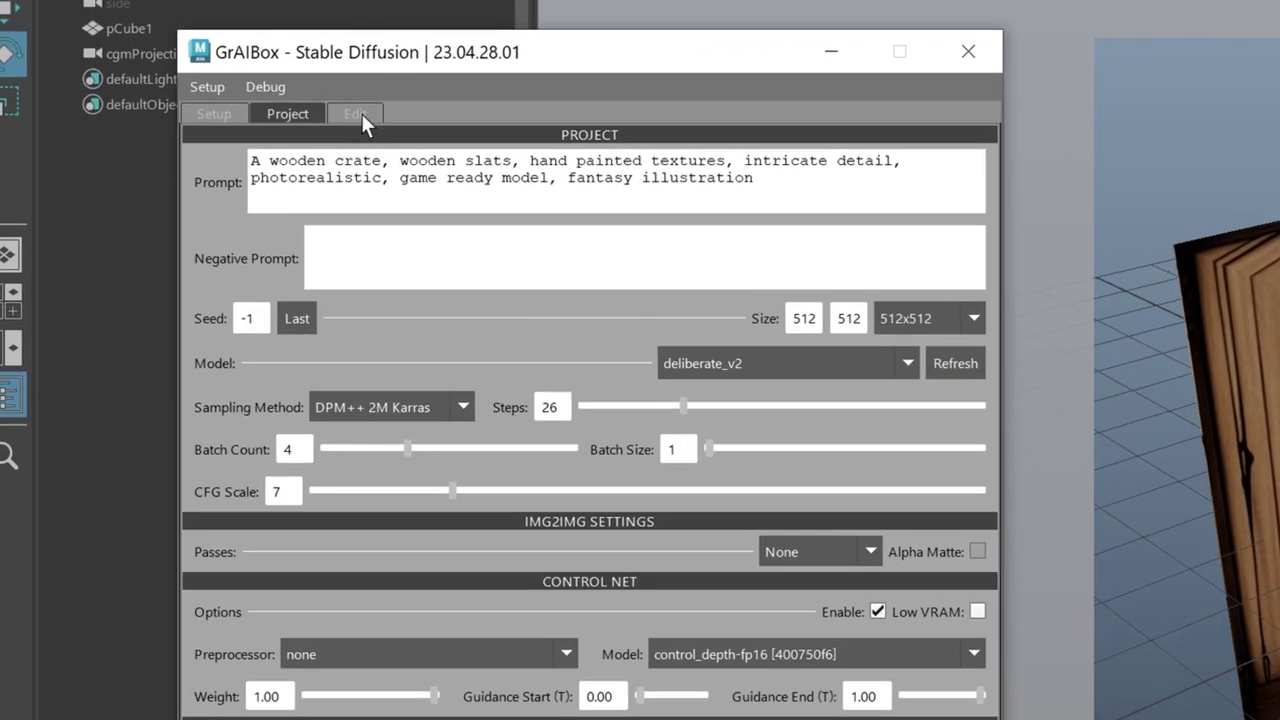
Step: Open the facing ratio settings of pCubeShape1's file7 layer for editing, with an enlarged IPR render of the cube beside them
{"action": "left_click", "coordinate": [357, 113]}
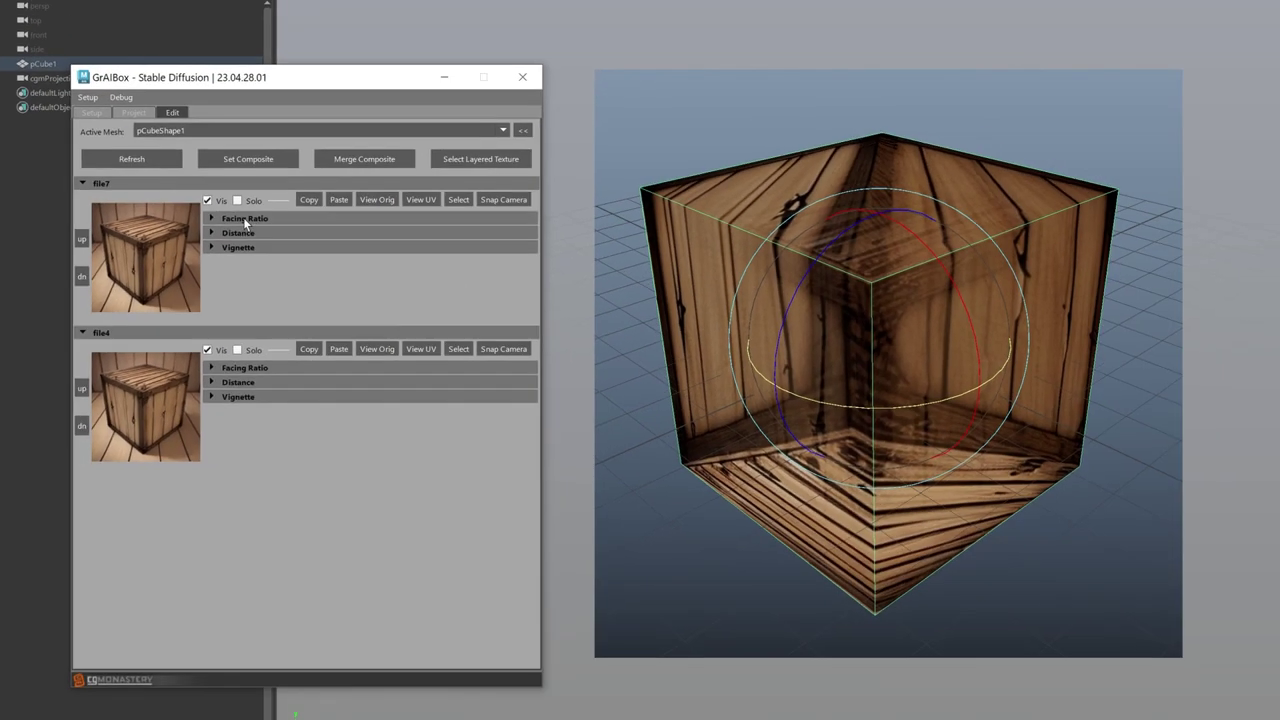
{"action": "left_click", "coordinate": [478, 298]}
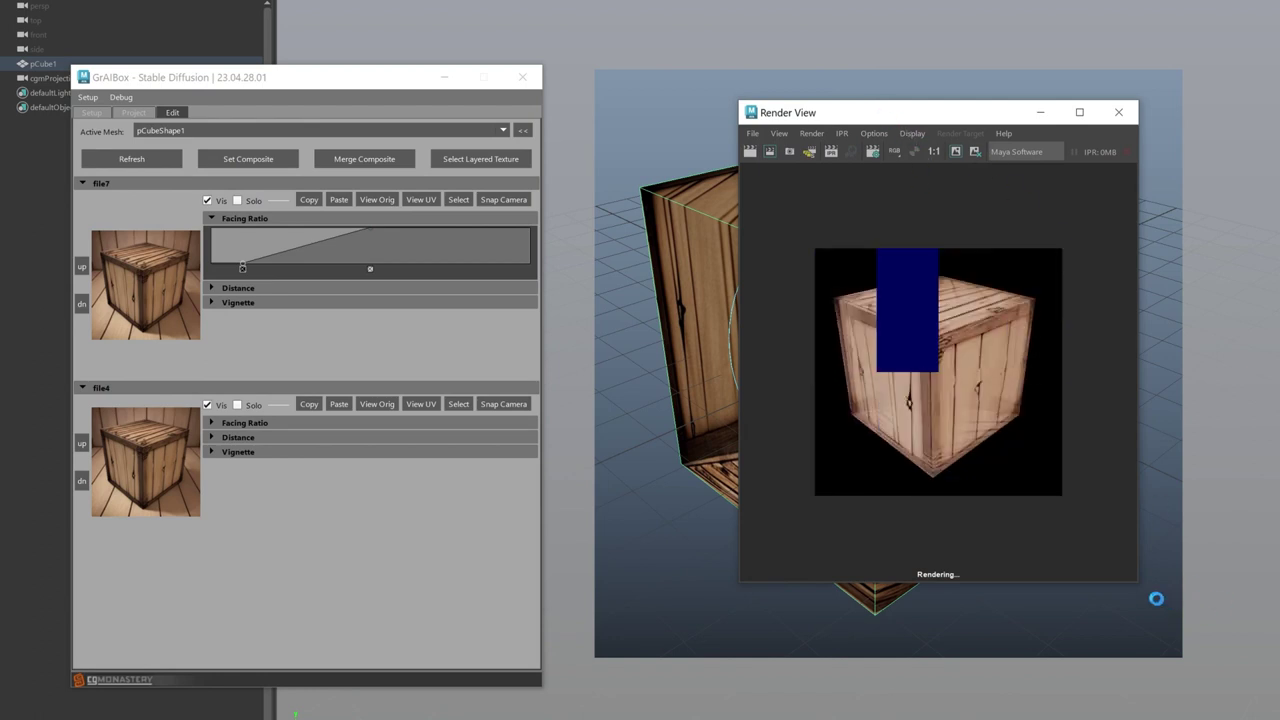
{"action": "left_click_drag", "start_coordinate": [1136, 581], "coordinate": [1279, 719]}
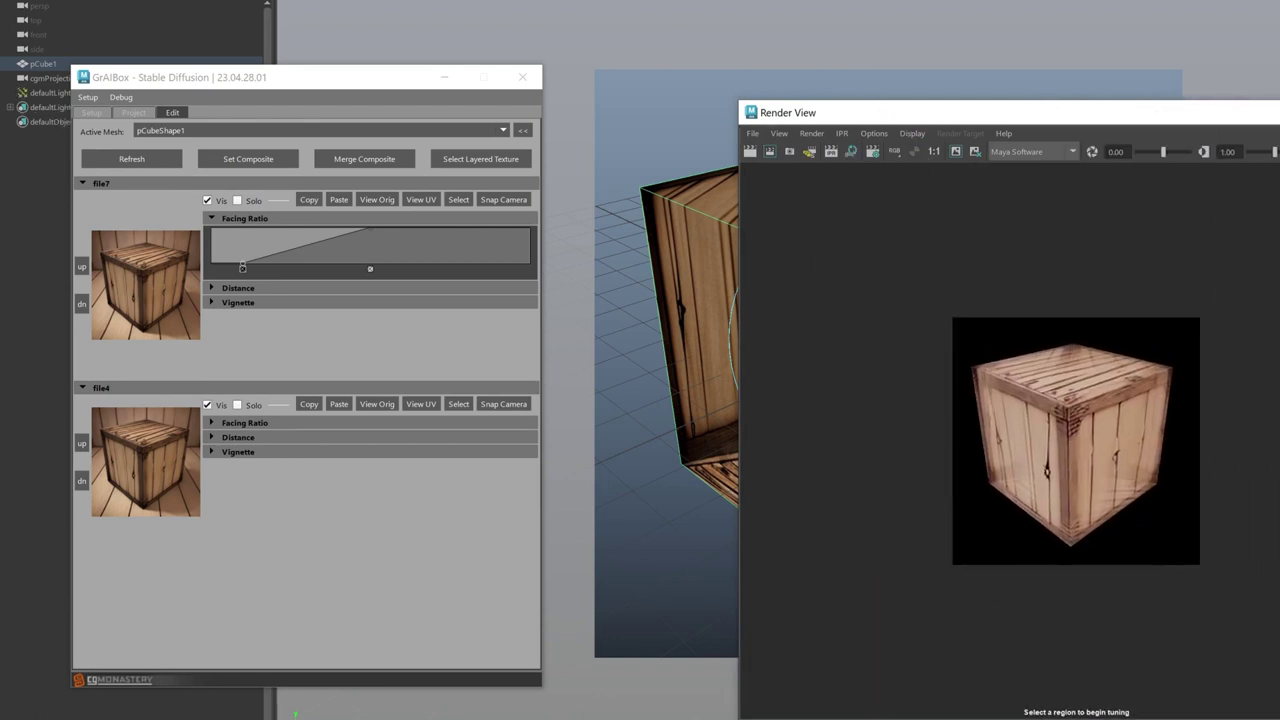
{"action": "left_click_drag", "start_coordinate": [739, 101], "coordinate": [659, 34]}
{"action": "scroll", "coordinate": [977, 374], "scroll_direction": "up", "scroll_amount": 4}
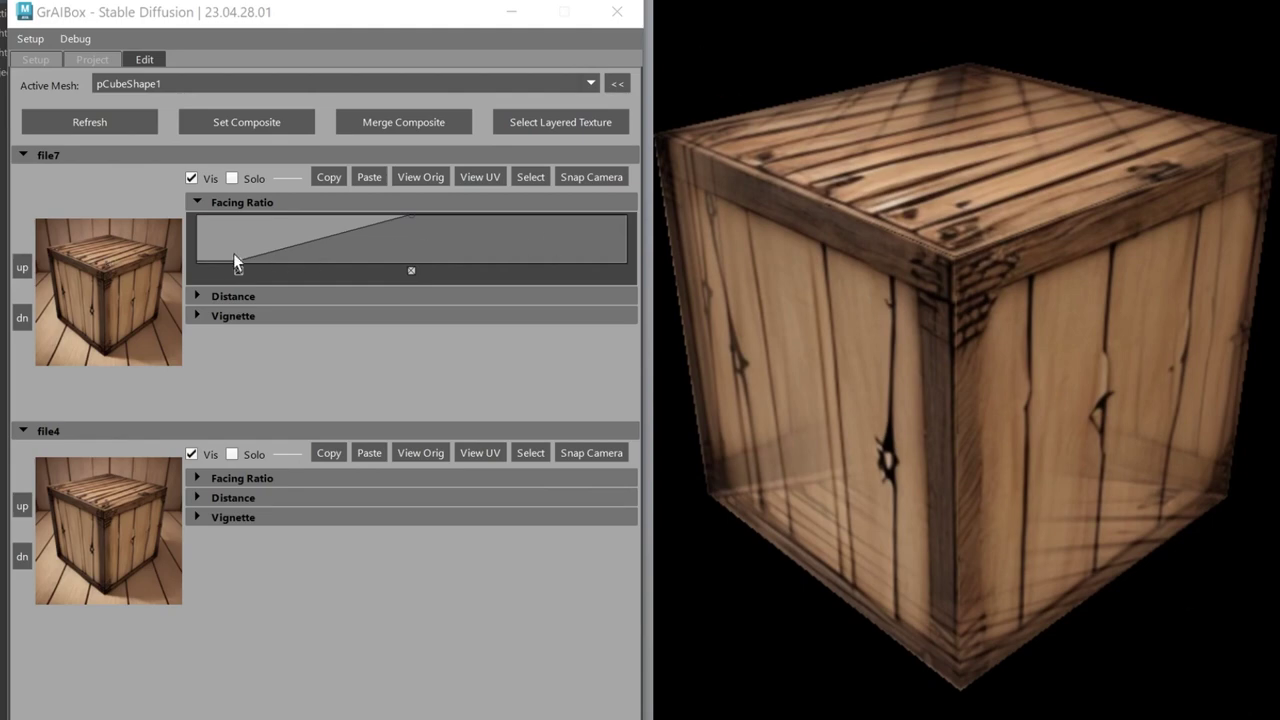
Step: Compress the file7 layer's facing ratio, distance and vignette ramps, placing each white point just after the black start point
{"action": "left_click_drag", "start_coordinate": [236, 262], "coordinate": [148, 292]}
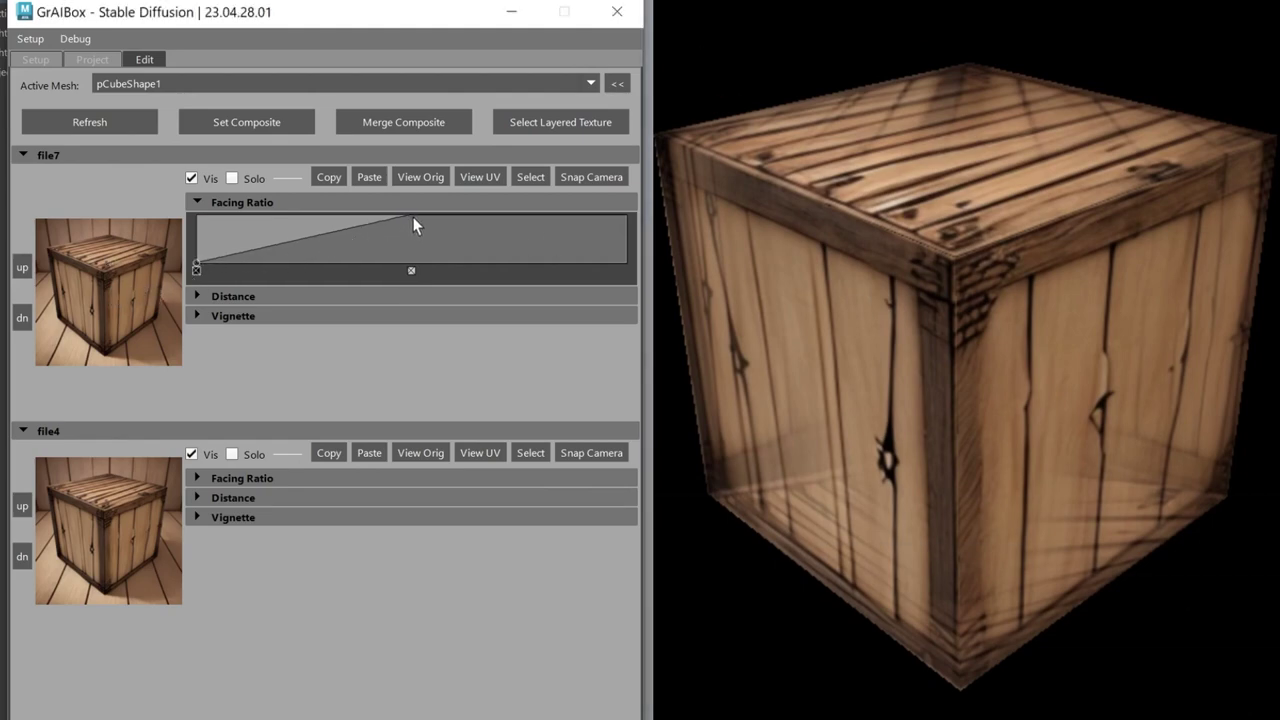
{"action": "left_click_drag", "start_coordinate": [413, 217], "coordinate": [205, 172]}
{"action": "left_click", "coordinate": [192, 298]}
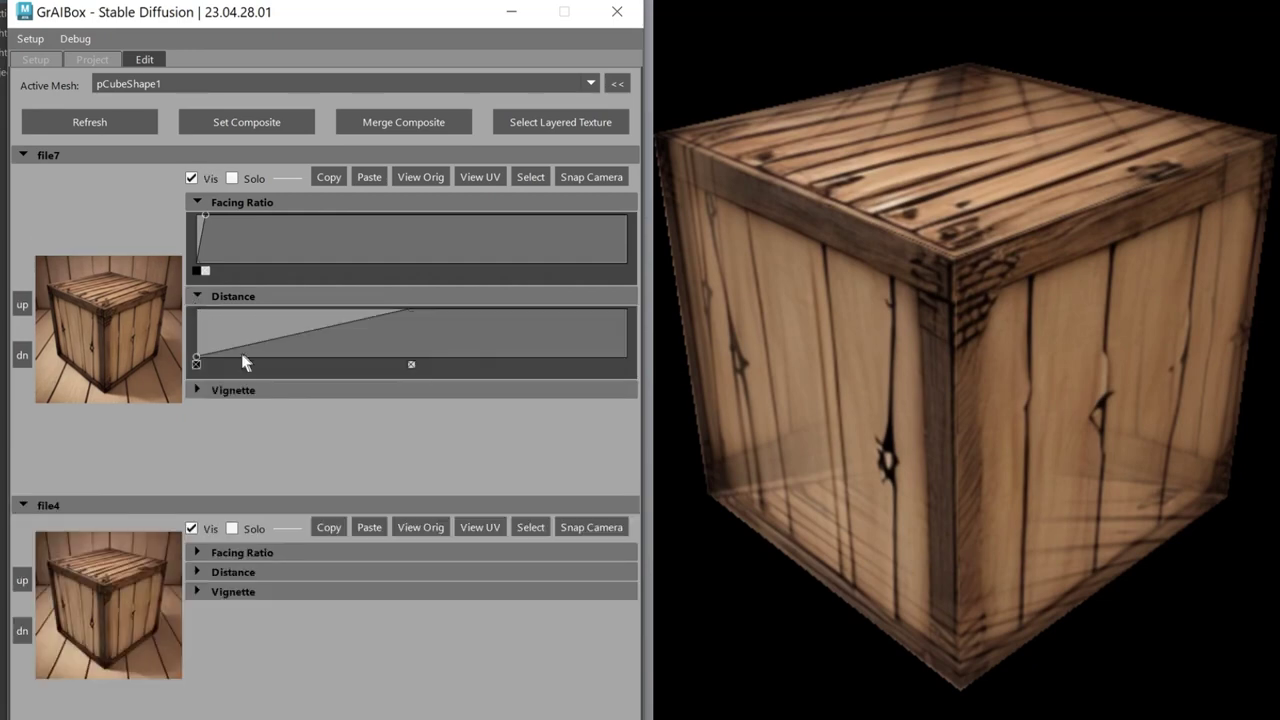
{"action": "left_click_drag", "start_coordinate": [242, 354], "coordinate": [204, 246]}
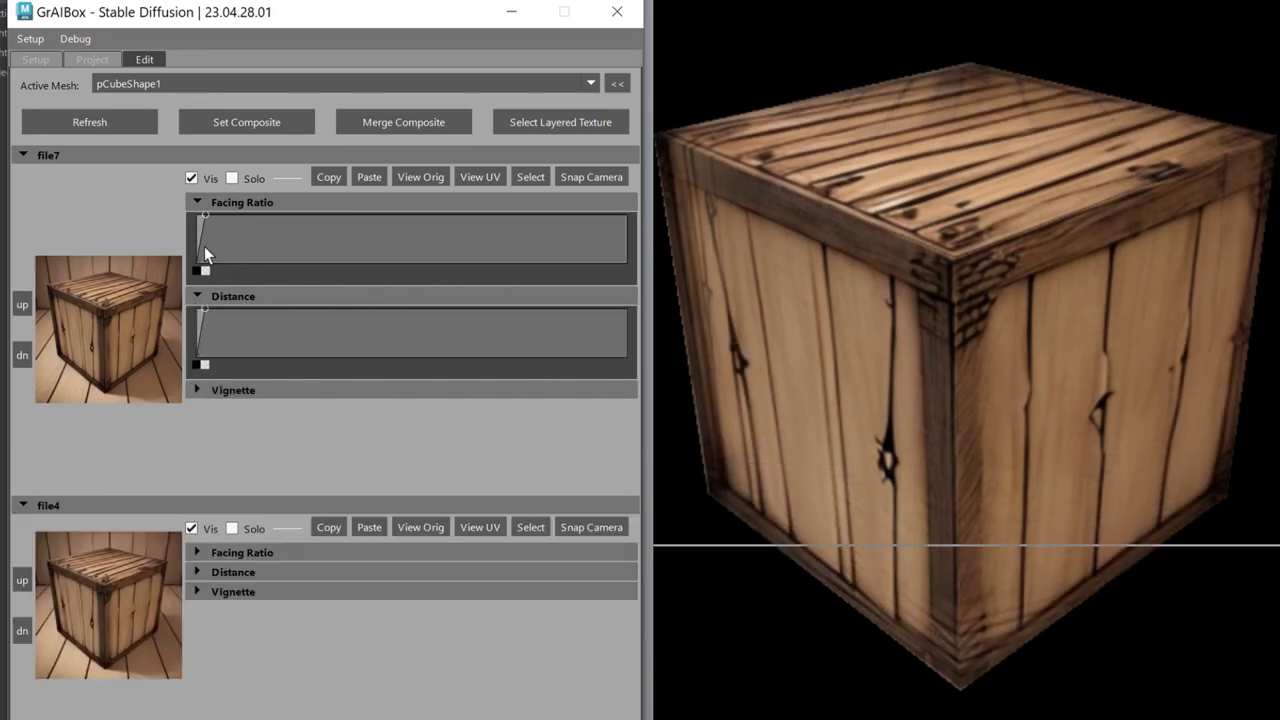
{"action": "left_click", "coordinate": [197, 390]}
{"action": "left_click_drag", "start_coordinate": [374, 405], "coordinate": [205, 360]}
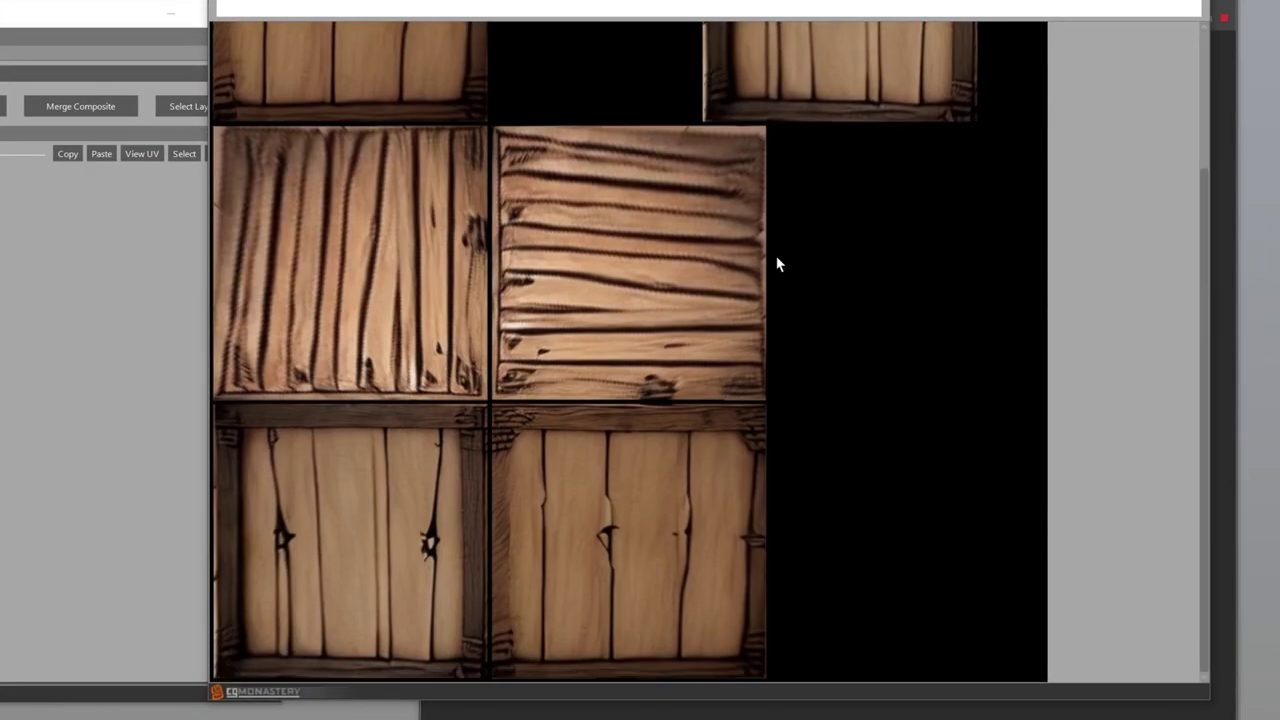
Step: Examine the merged crate texture in its UV layout and the textured crate from several angles
{"action": "scroll", "coordinate": [1014, 299], "scroll_direction": "up", "scroll_amount": 2}
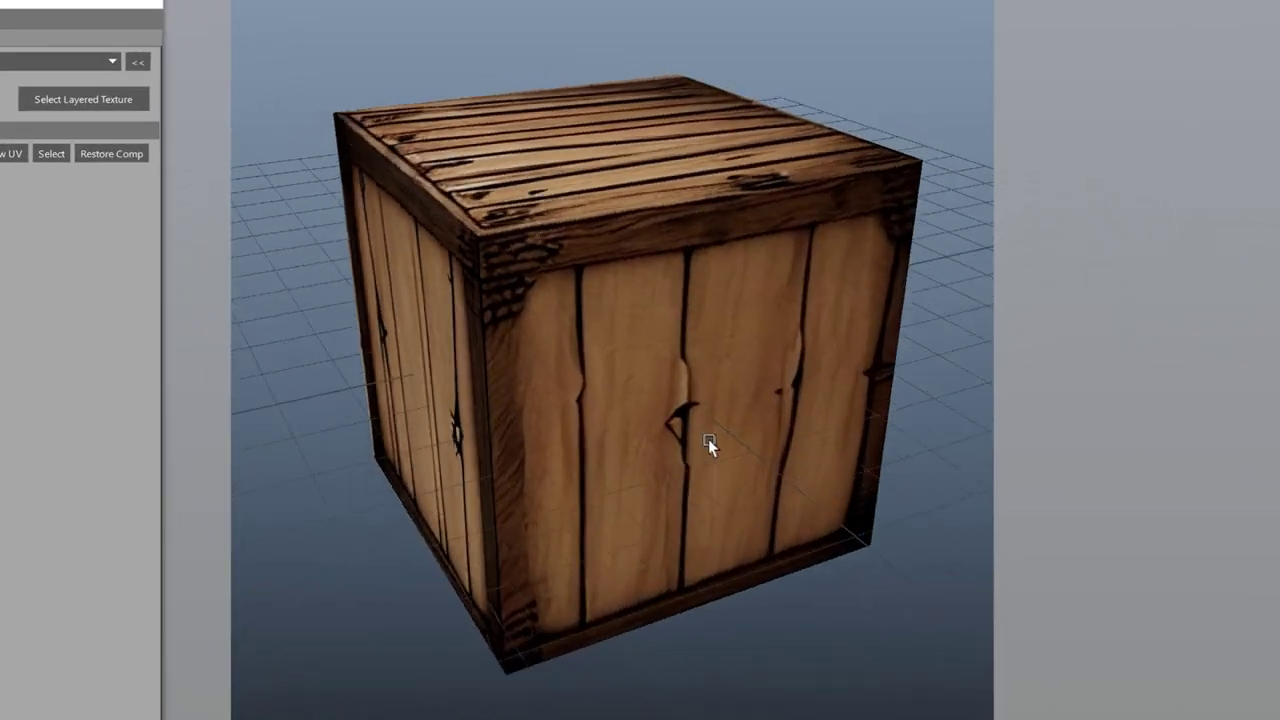
{"action": "left_click_drag", "start_coordinate": [708, 439], "coordinate": [674, 432], "text": "alt"}
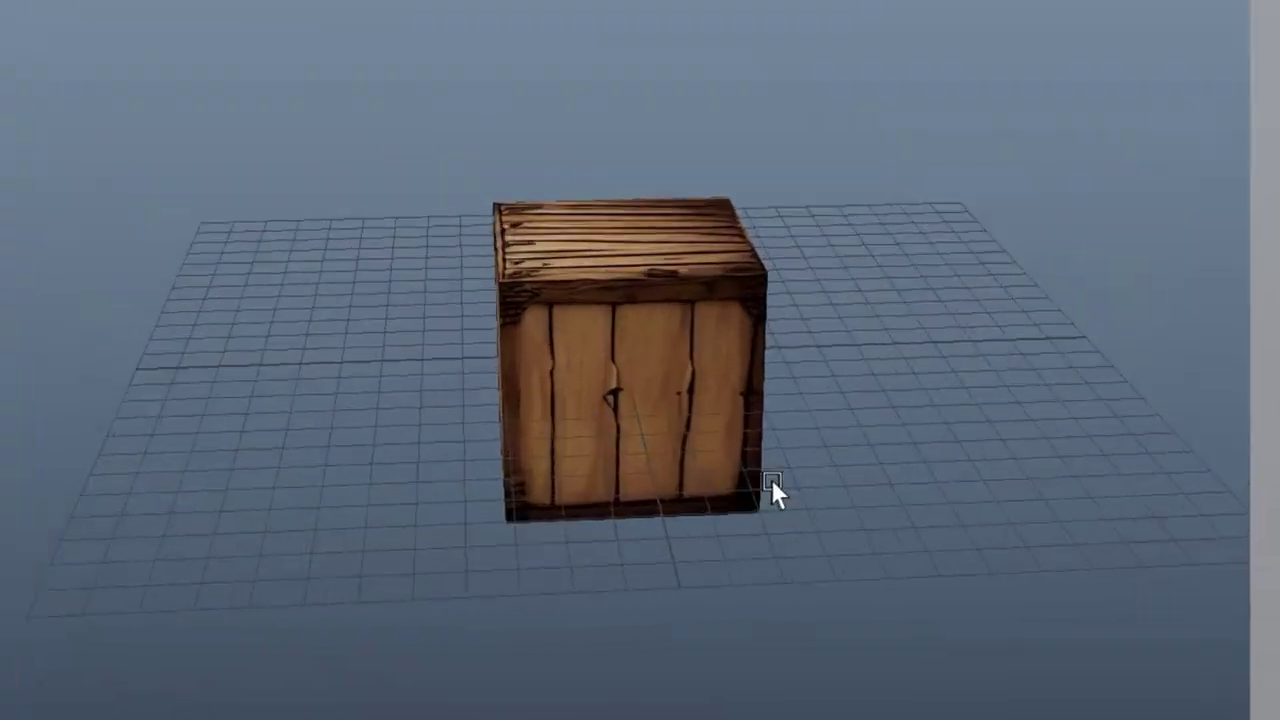